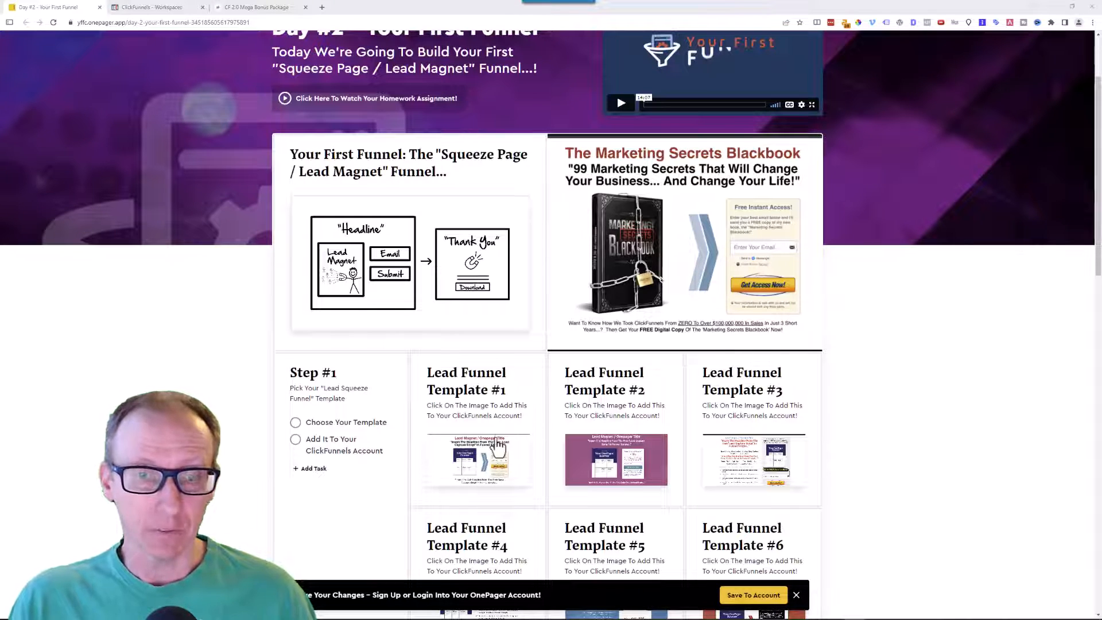
- Add Lead Funnel Template #1 to the ClickFunnels account and open the newly claimed funnel from the refreshed funnel list
{"action": "scroll", "coordinate": [473, 451], "scroll_direction": "down", "scroll_amount": 1}
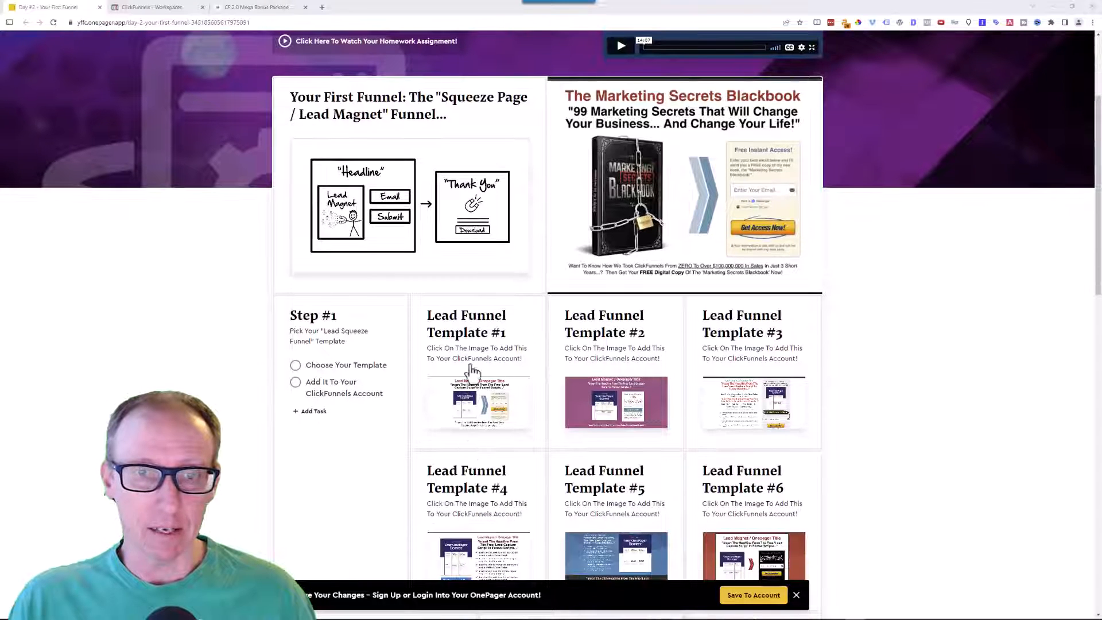
{"action": "left_click", "coordinate": [478, 405]}
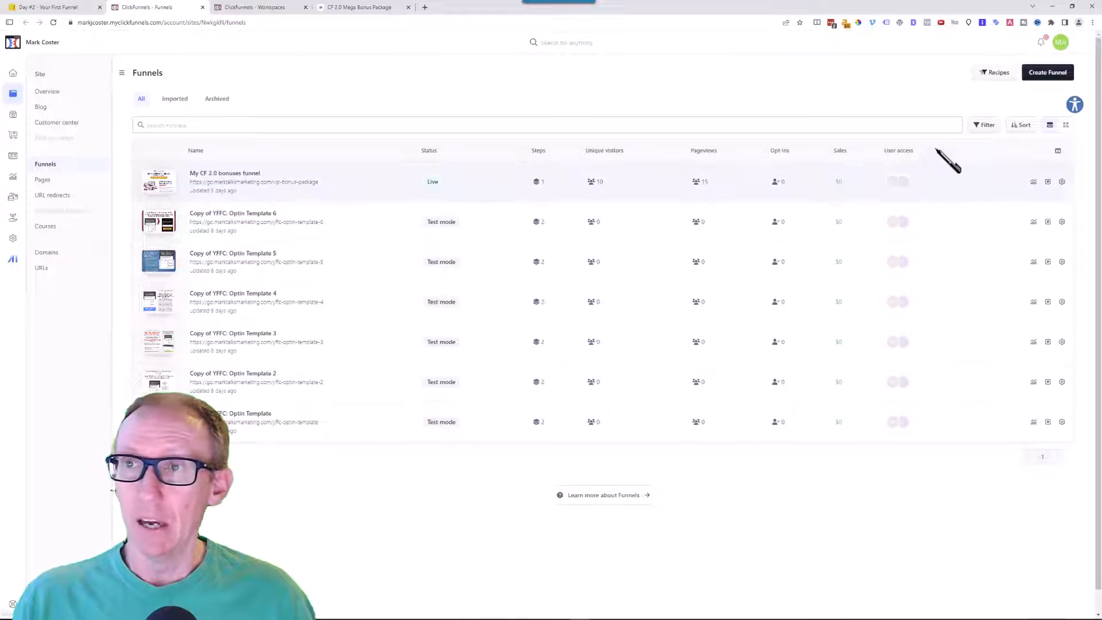
{"action": "left_click", "coordinate": [1040, 42]}
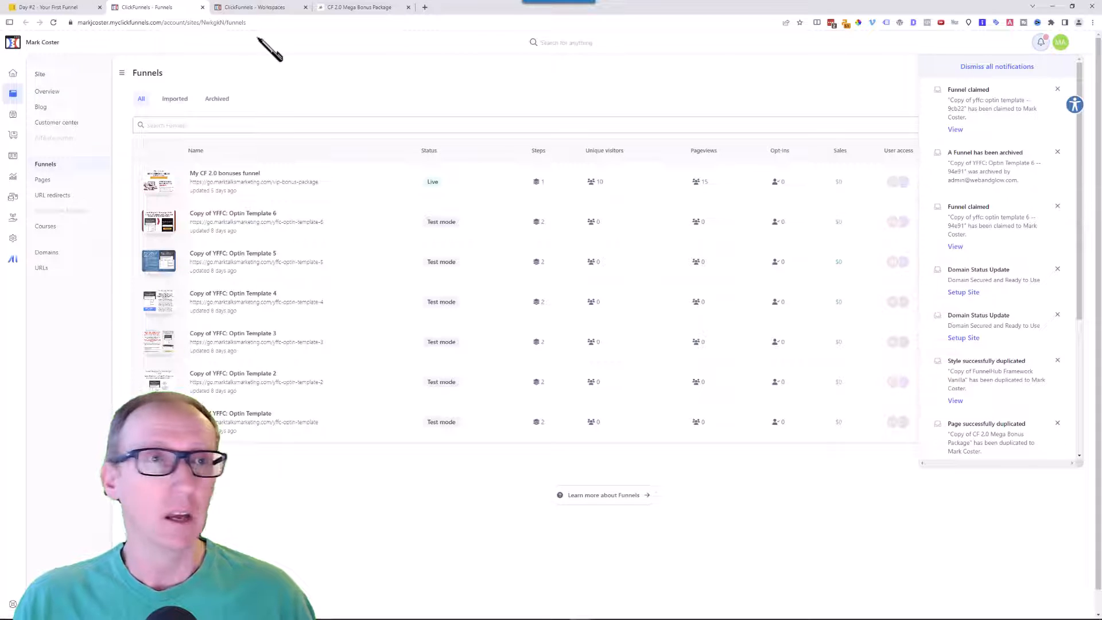
{"action": "left_click", "coordinate": [54, 22]}
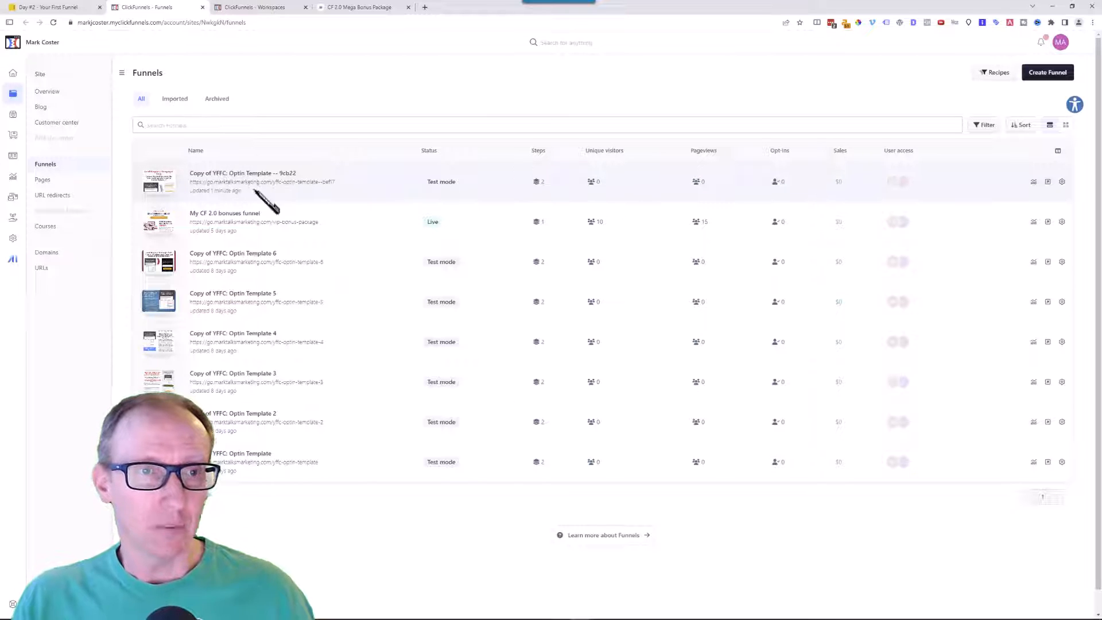
{"action": "left_click", "coordinate": [229, 181]}
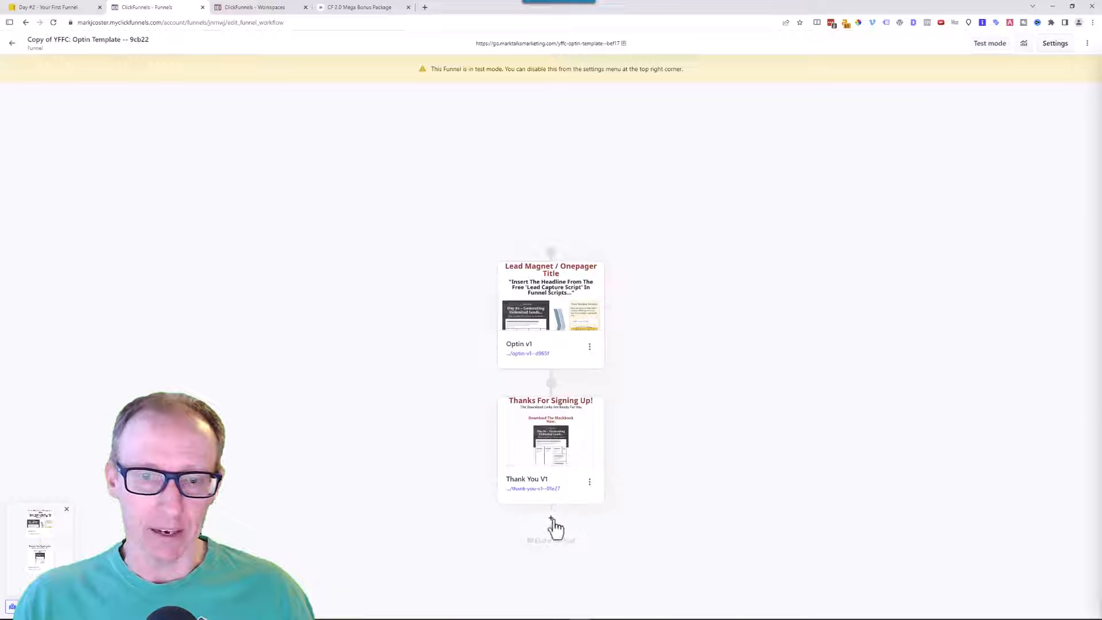
- Look at the step types that can be added after the Thank You page and at the funnel's two existing pages
{"action": "left_click", "coordinate": [552, 520]}
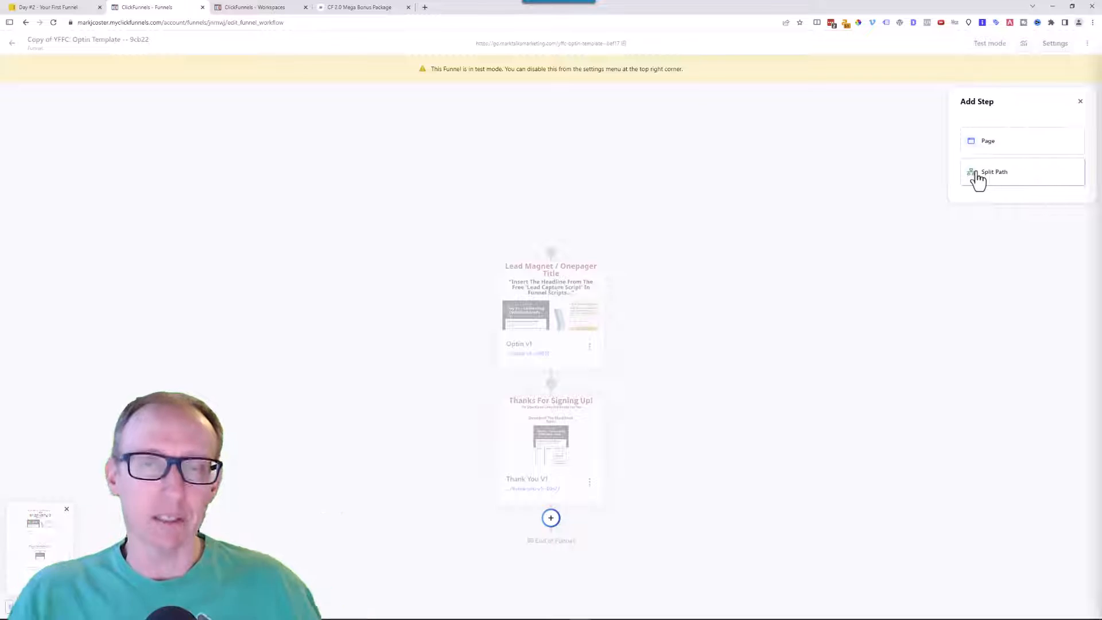
{"action": "left_click", "coordinate": [746, 299]}
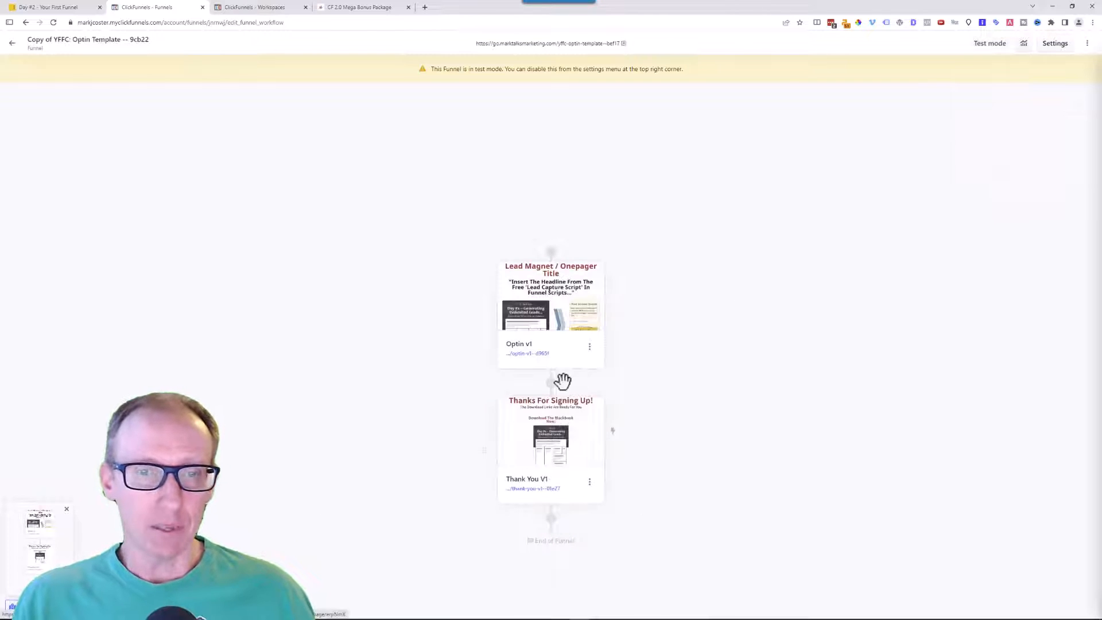
{"action": "mouse_move", "coordinate": [580, 295]}
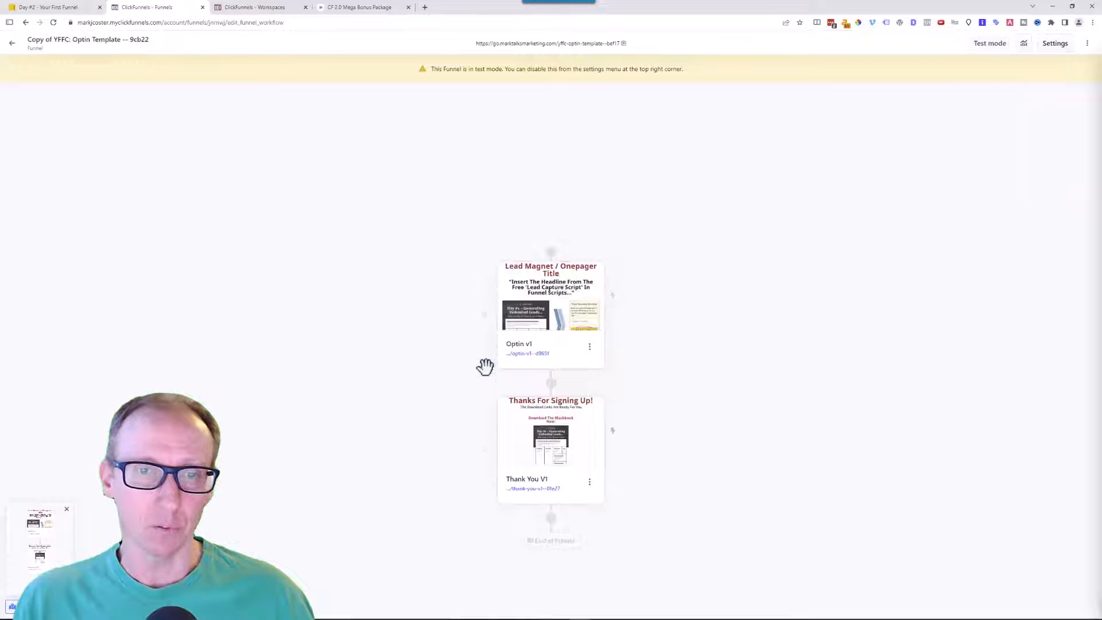
{"action": "mouse_move", "coordinate": [551, 282]}
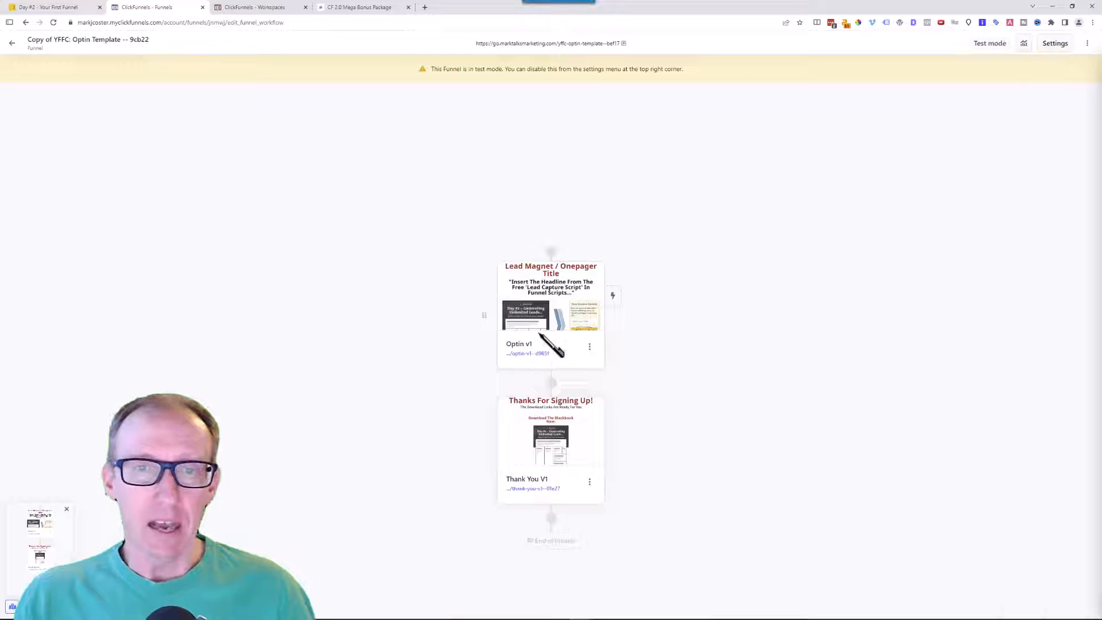
{"action": "mouse_move", "coordinate": [542, 451]}
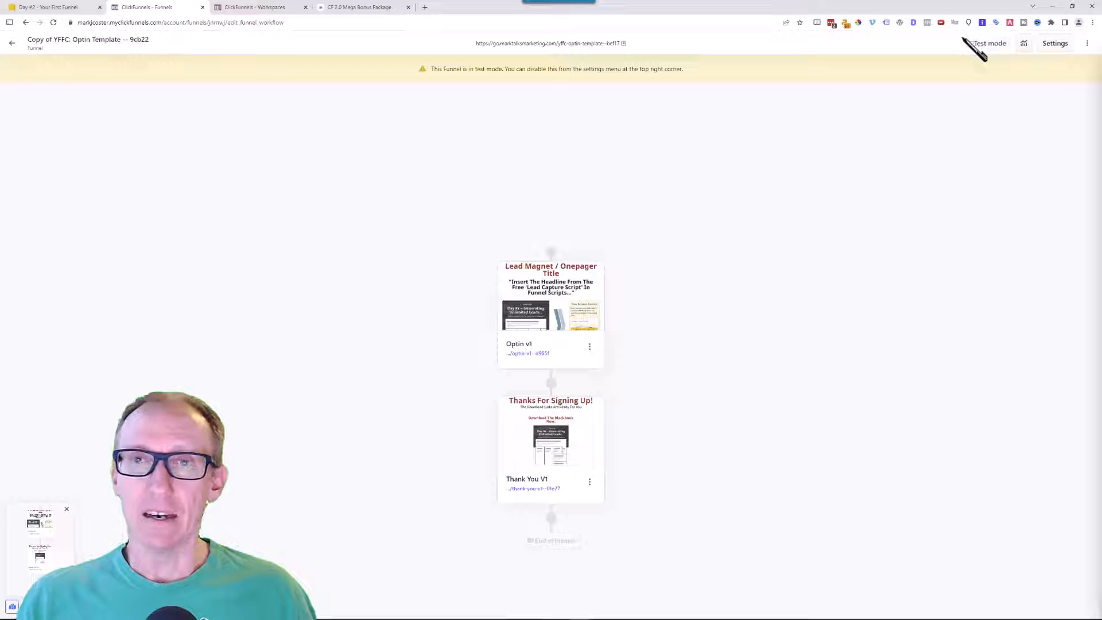
- Set the funnel's domain to go.coolscientists.com in its settings, keep the existing name and path, and update the funnel
{"action": "left_click", "coordinate": [1057, 45]}
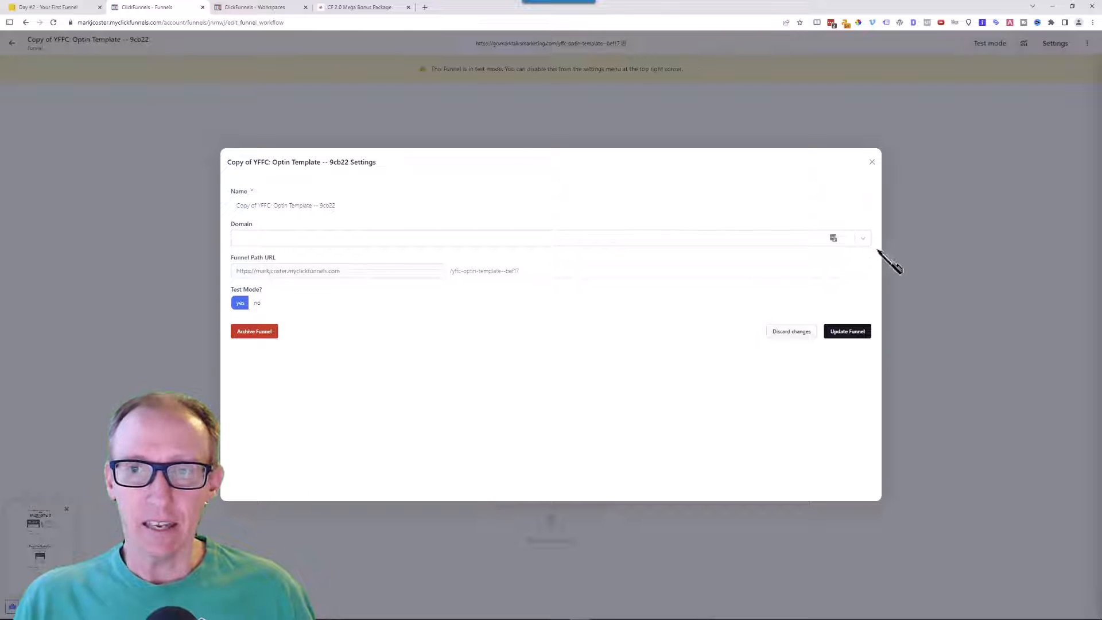
{"action": "left_click", "coordinate": [863, 238]}
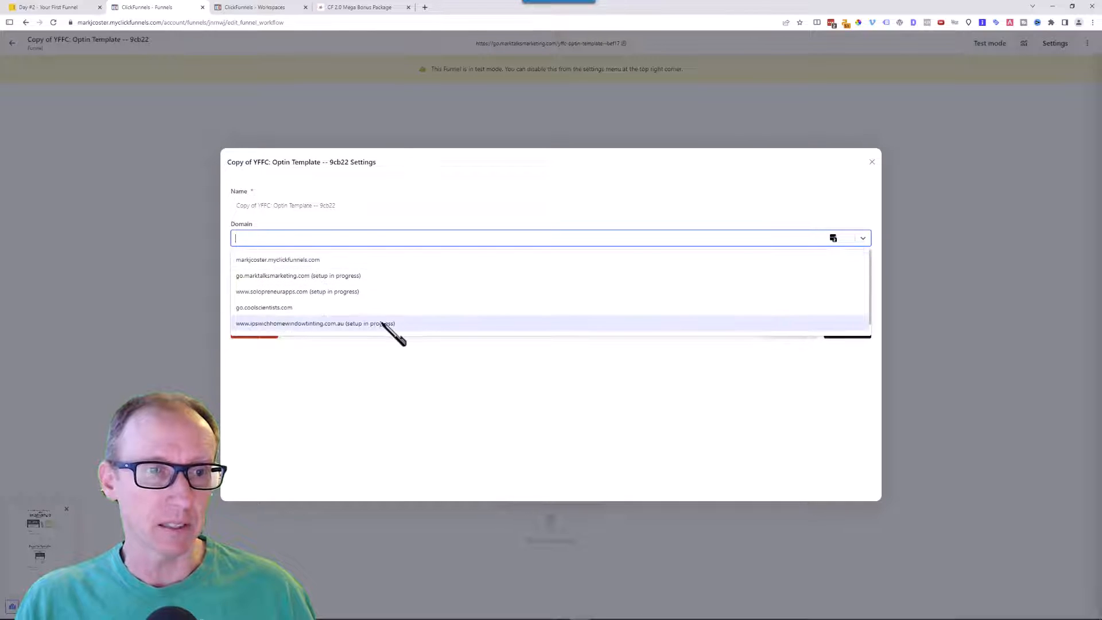
{"action": "left_click", "coordinate": [258, 309]}
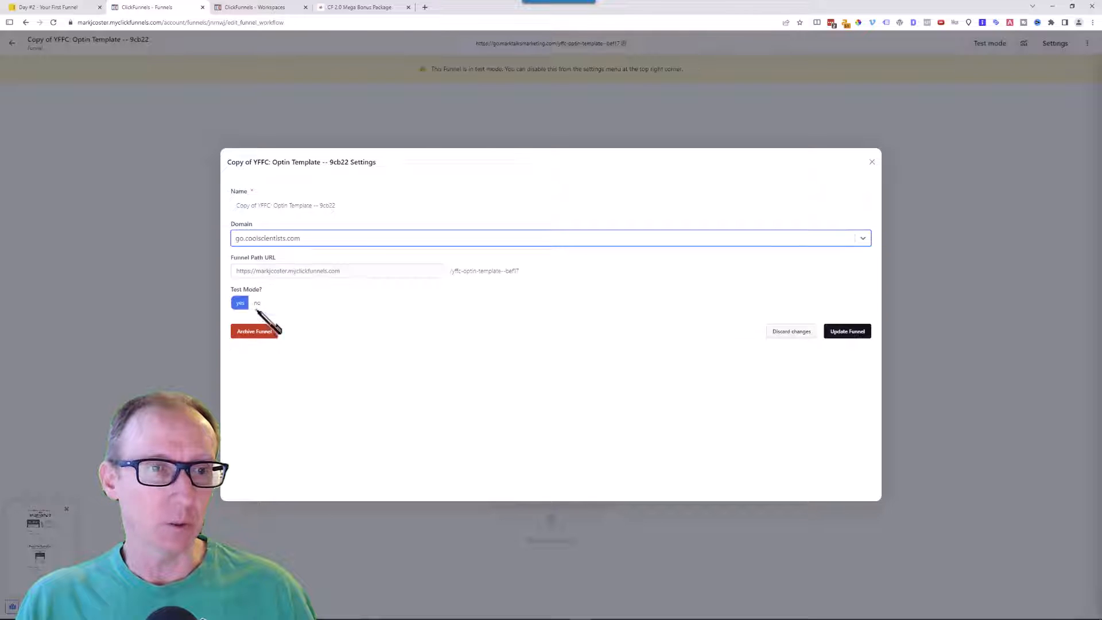
{"action": "left_click", "coordinate": [488, 271]}
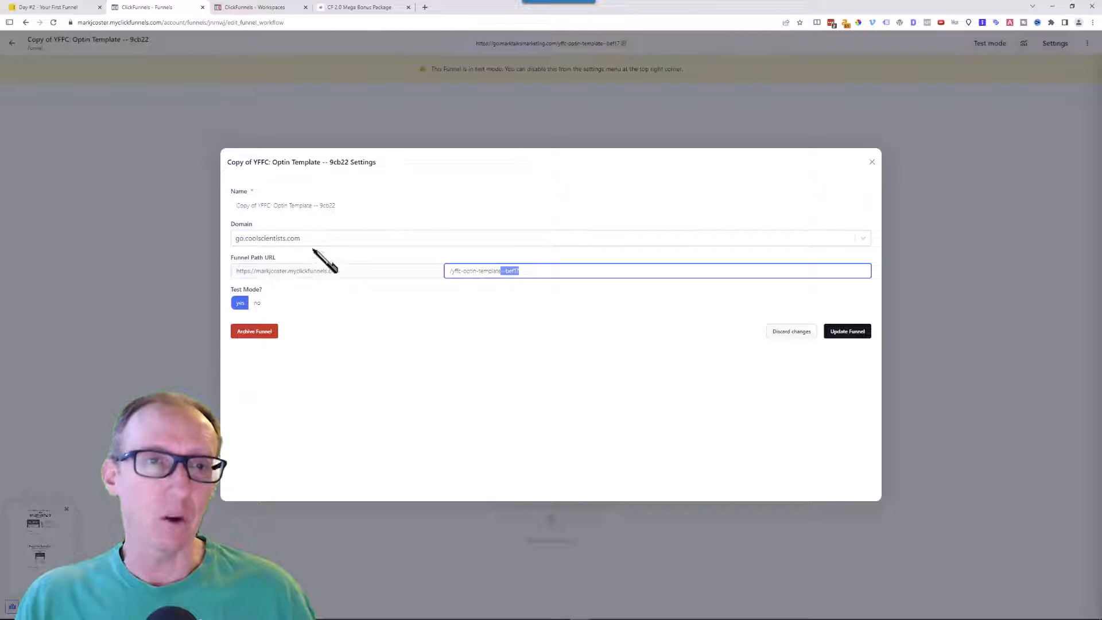
{"action": "left_click", "coordinate": [283, 211]}
{"action": "left_click_drag", "start_coordinate": [355, 205], "coordinate": [241, 205]}
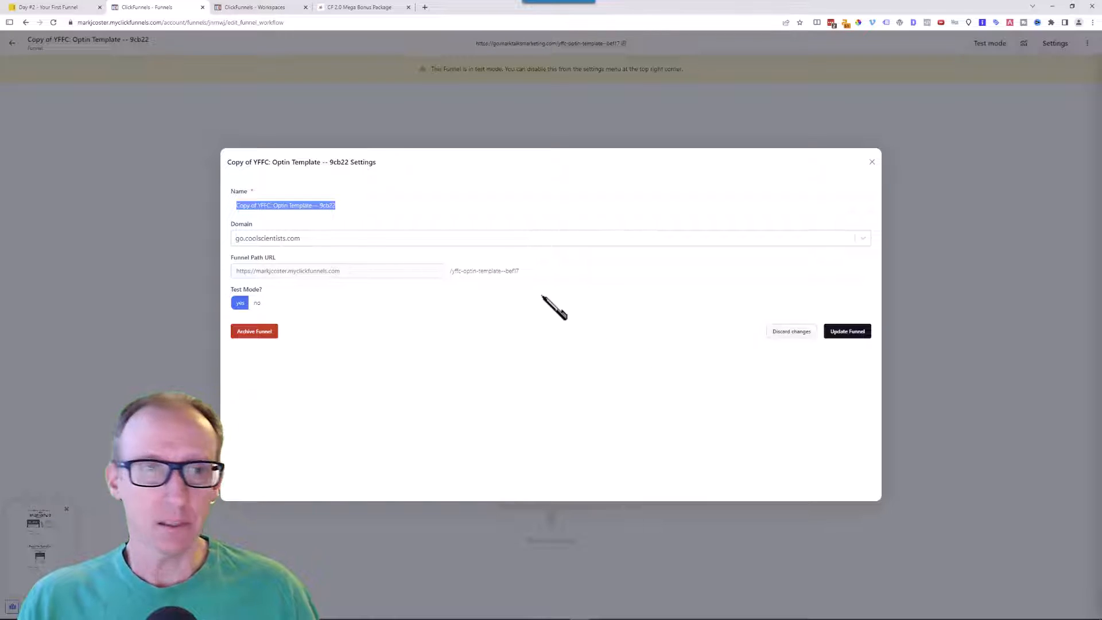
{"action": "left_click", "coordinate": [853, 333]}
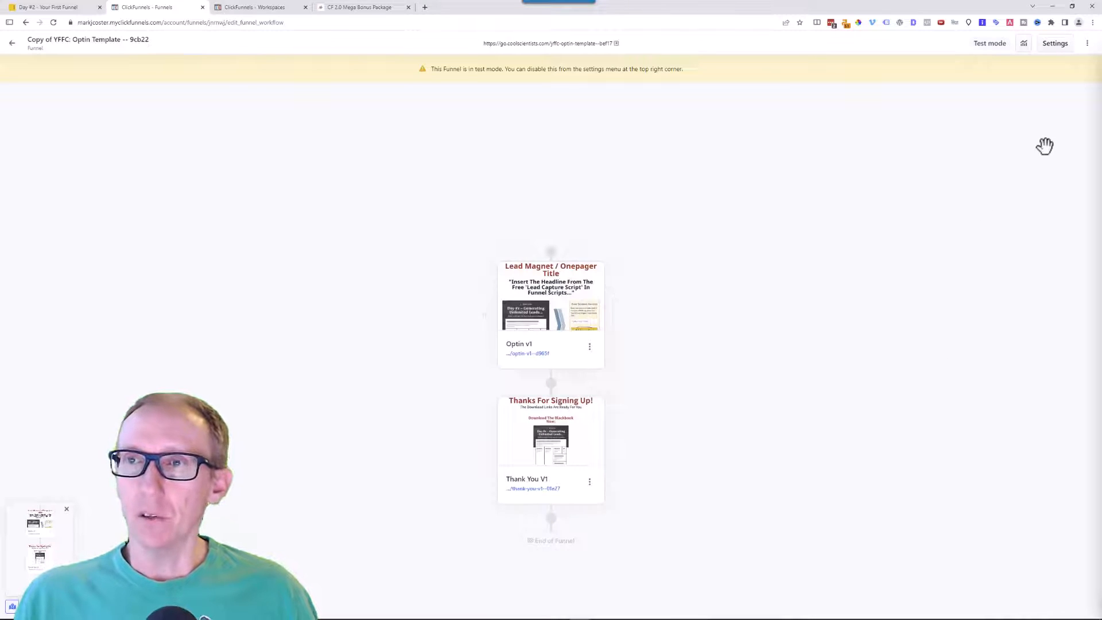
- View the funnel's statistics for sales, pageviews and opt-ins, and hide them again
{"action": "left_click", "coordinate": [1024, 45]}
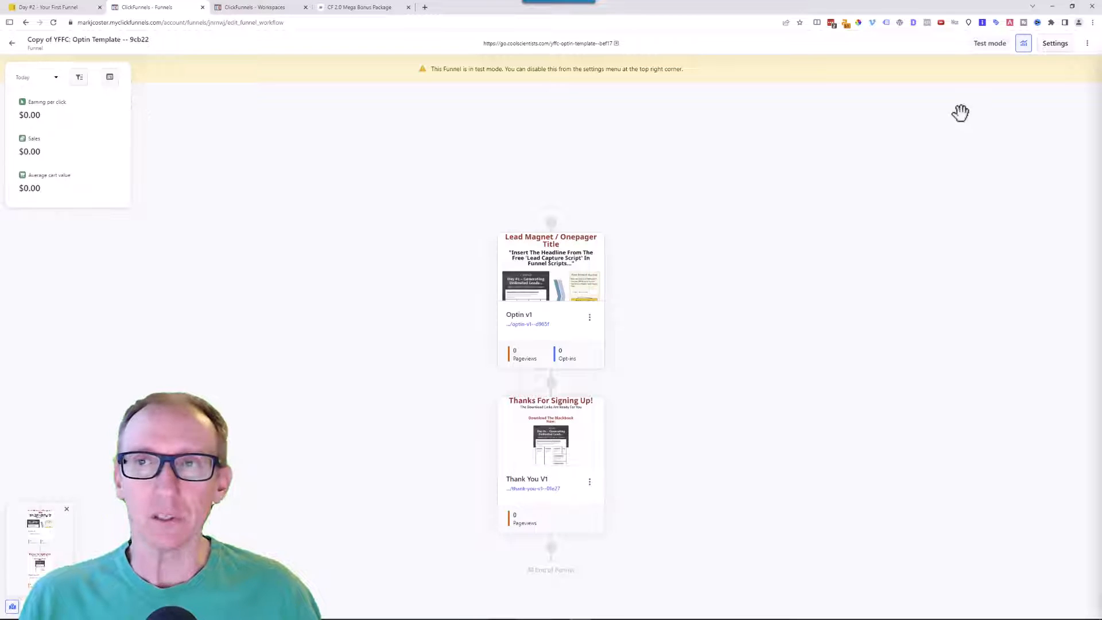
{"action": "left_click", "coordinate": [1025, 44]}
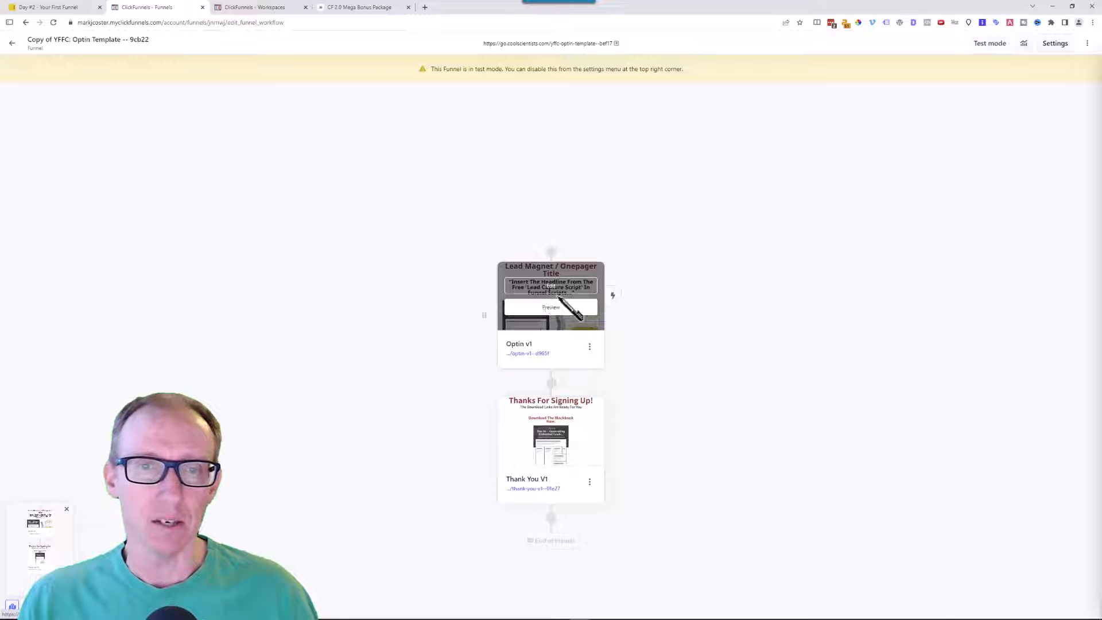
- Try to attach the Amazing welcome sequence workflow to the Optin v1 page with the Opt-In trigger event, discarding the change
{"action": "left_click", "coordinate": [613, 297]}
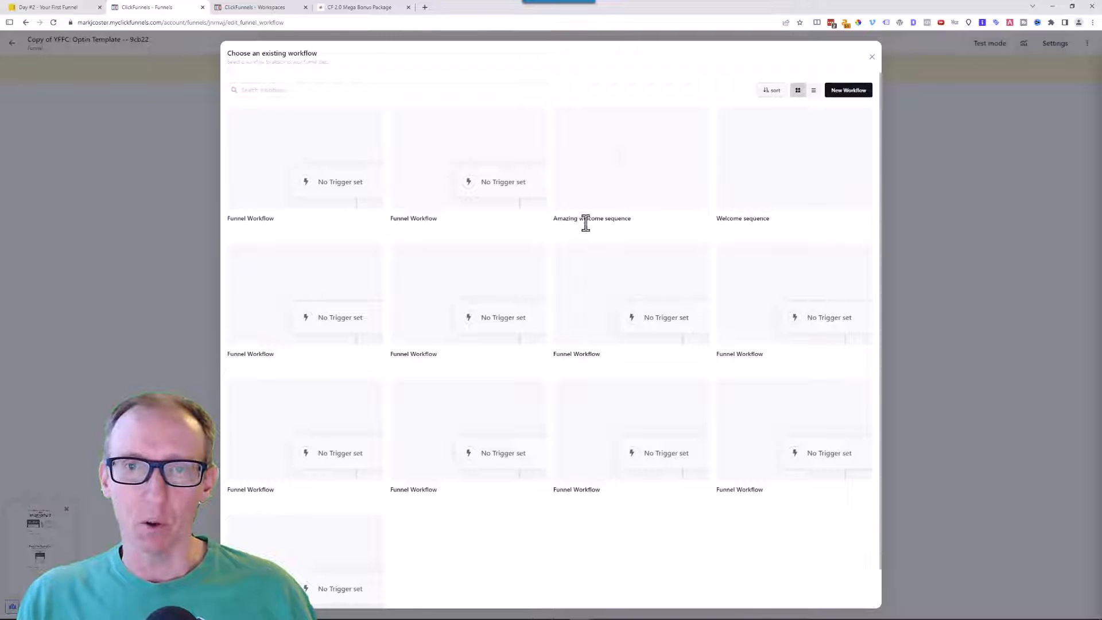
{"action": "left_click", "coordinate": [631, 160]}
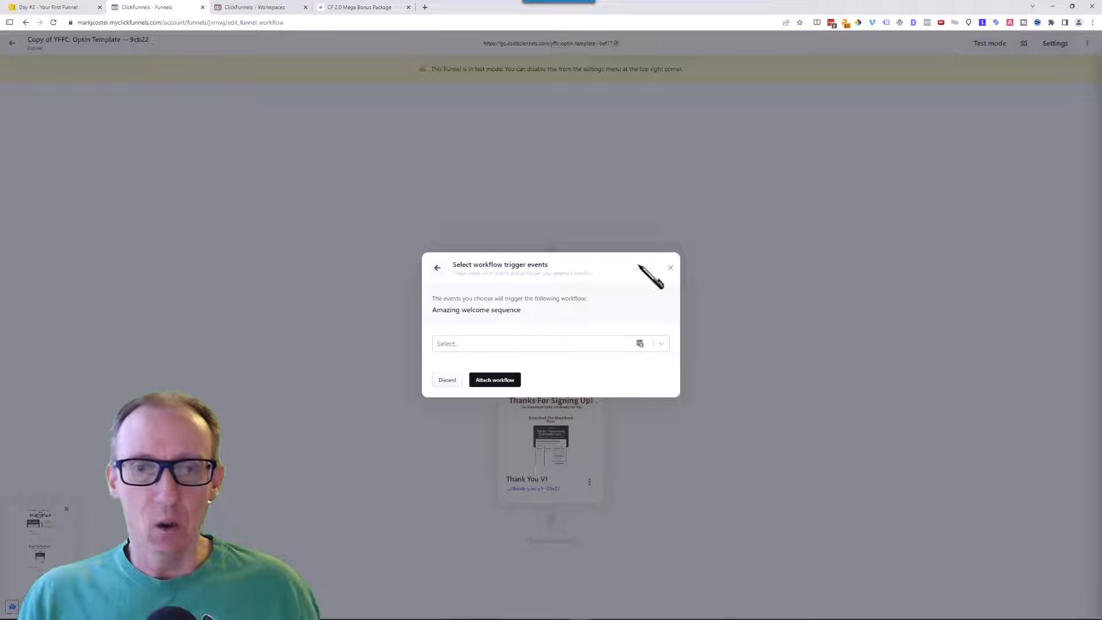
{"action": "left_click", "coordinate": [664, 344]}
{"action": "left_click", "coordinate": [447, 409]}
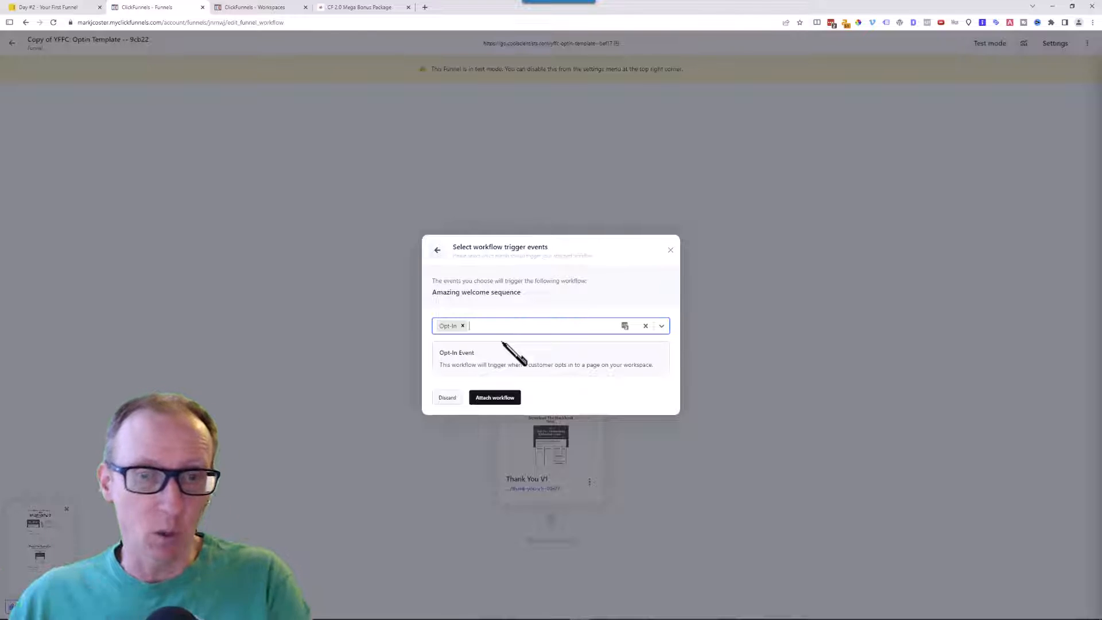
{"action": "left_click", "coordinate": [447, 400]}
- Open the Optin v1 page in the editor and review its sections from the title to the footer
{"action": "mouse_move", "coordinate": [591, 299]}
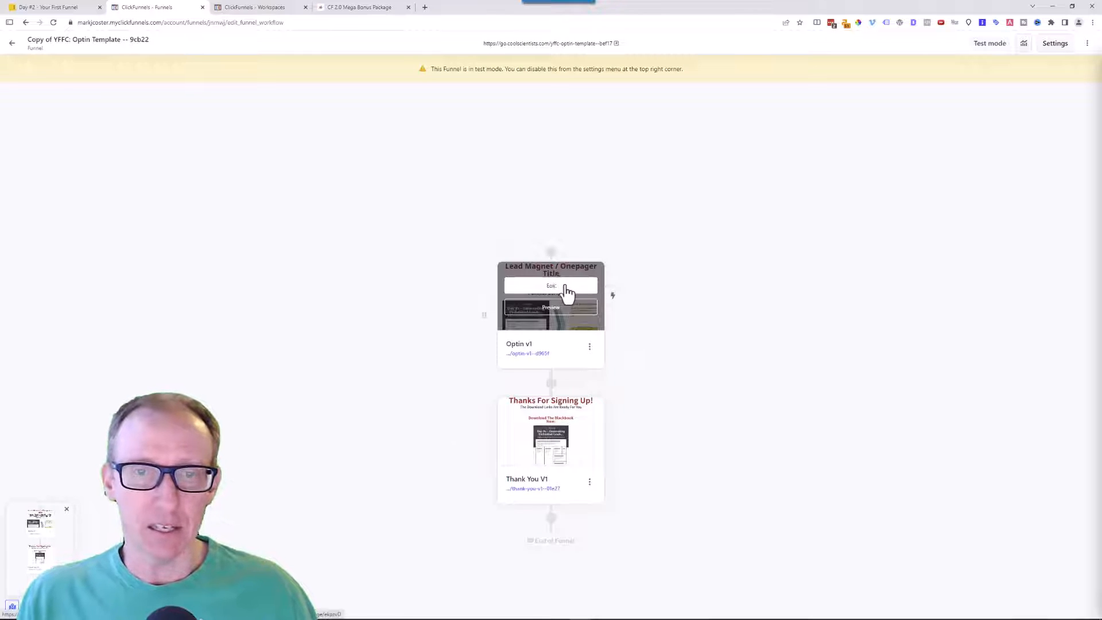
{"action": "left_click", "coordinate": [552, 287]}
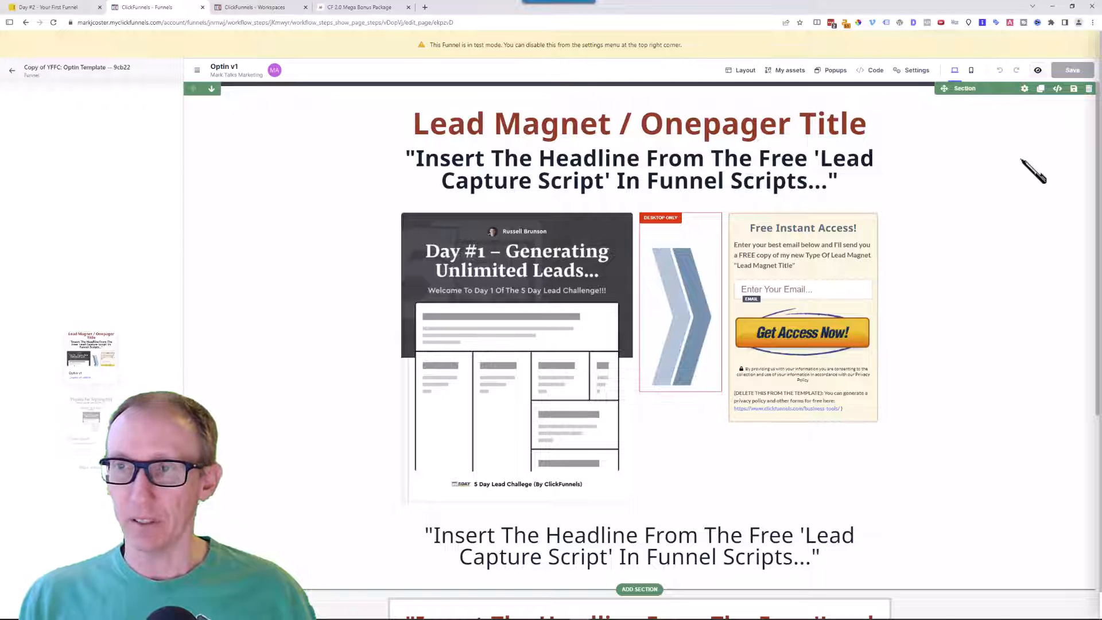
{"action": "scroll", "coordinate": [1031, 170], "scroll_direction": "down", "scroll_amount": 3}
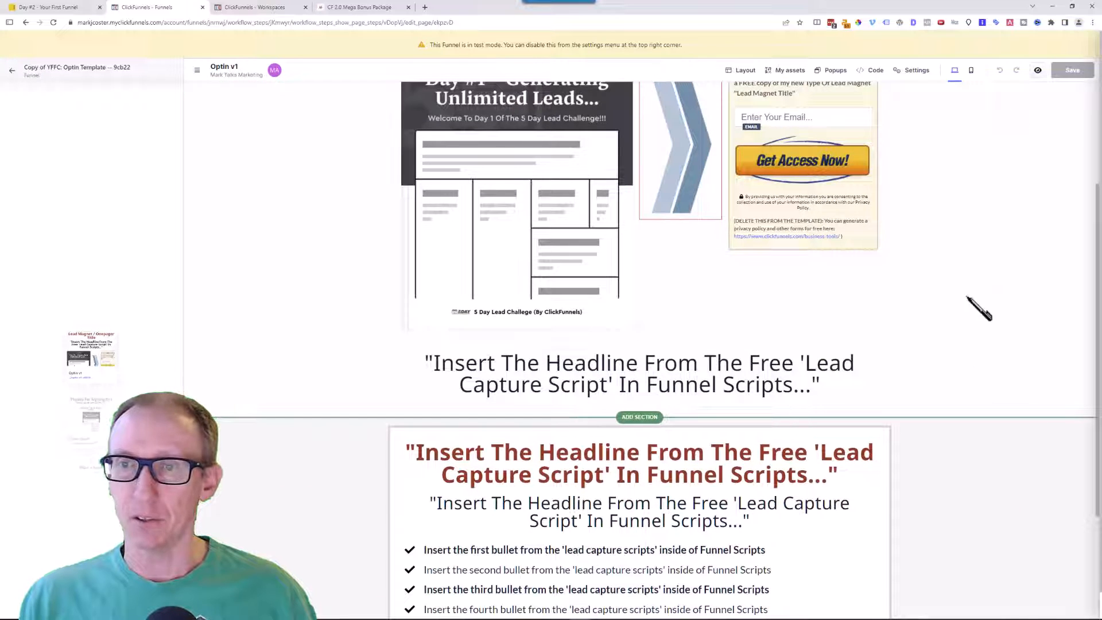
{"action": "scroll", "coordinate": [945, 173], "scroll_direction": "up", "scroll_amount": 3}
{"action": "scroll", "coordinate": [930, 410], "scroll_direction": "down", "scroll_amount": 1}
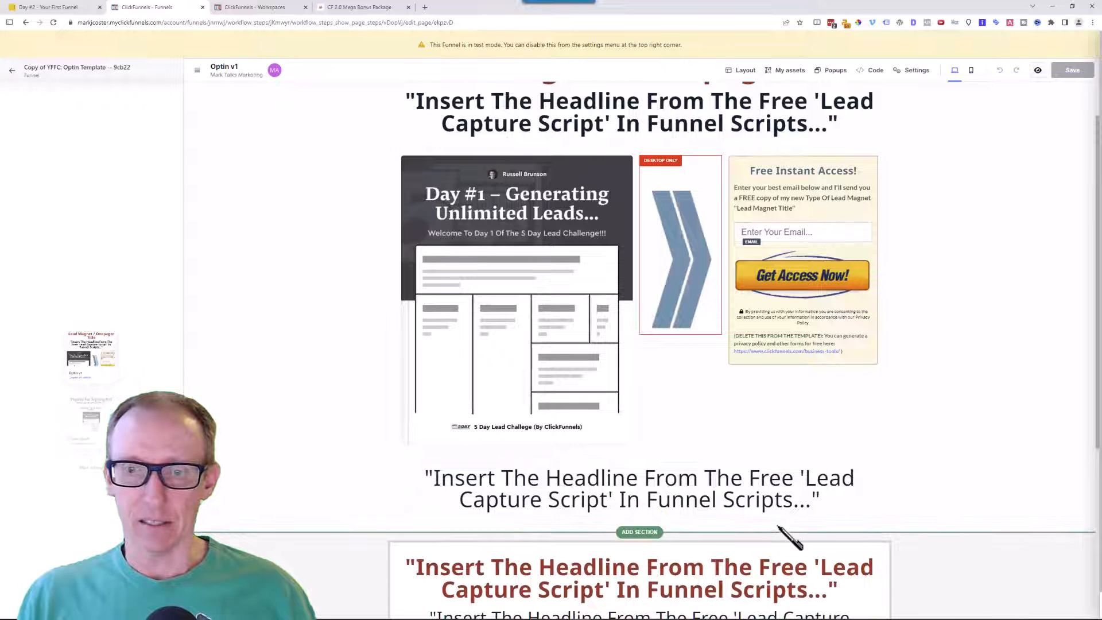
{"action": "scroll", "coordinate": [1022, 580], "scroll_direction": "down", "scroll_amount": 6}
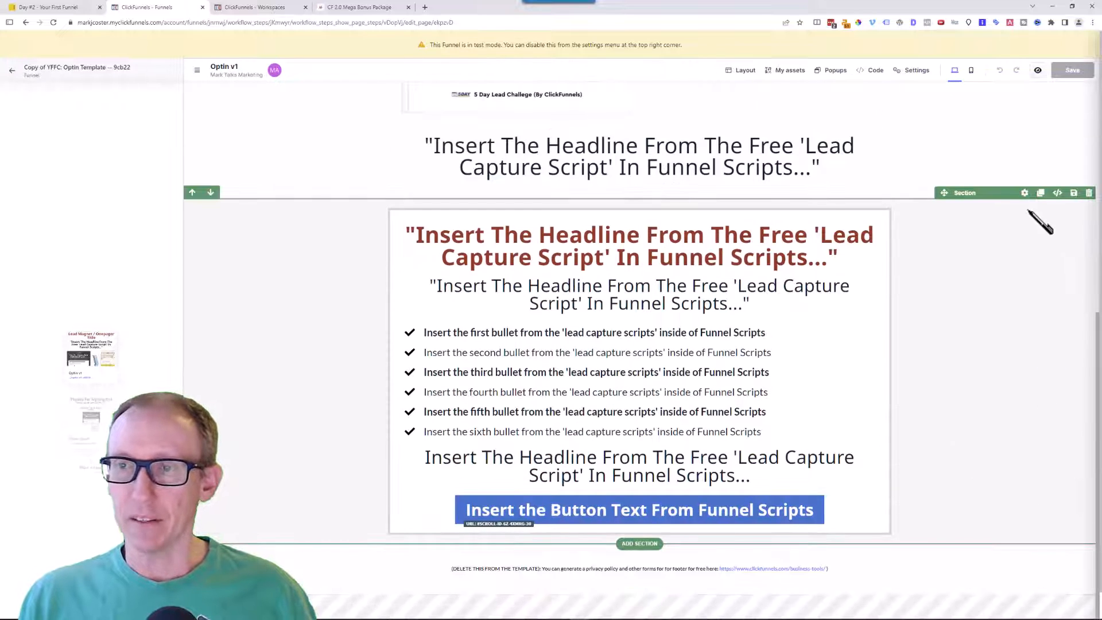
{"action": "scroll", "coordinate": [964, 569], "scroll_direction": "down", "scroll_amount": 1}
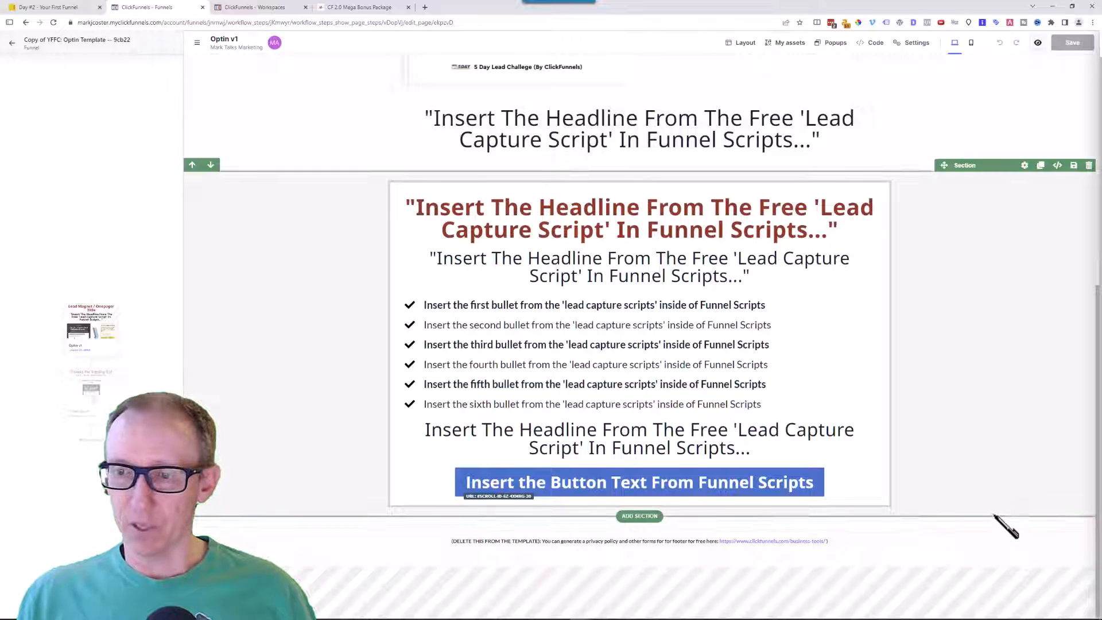
{"action": "scroll", "coordinate": [995, 536], "scroll_direction": "up", "scroll_amount": 7}
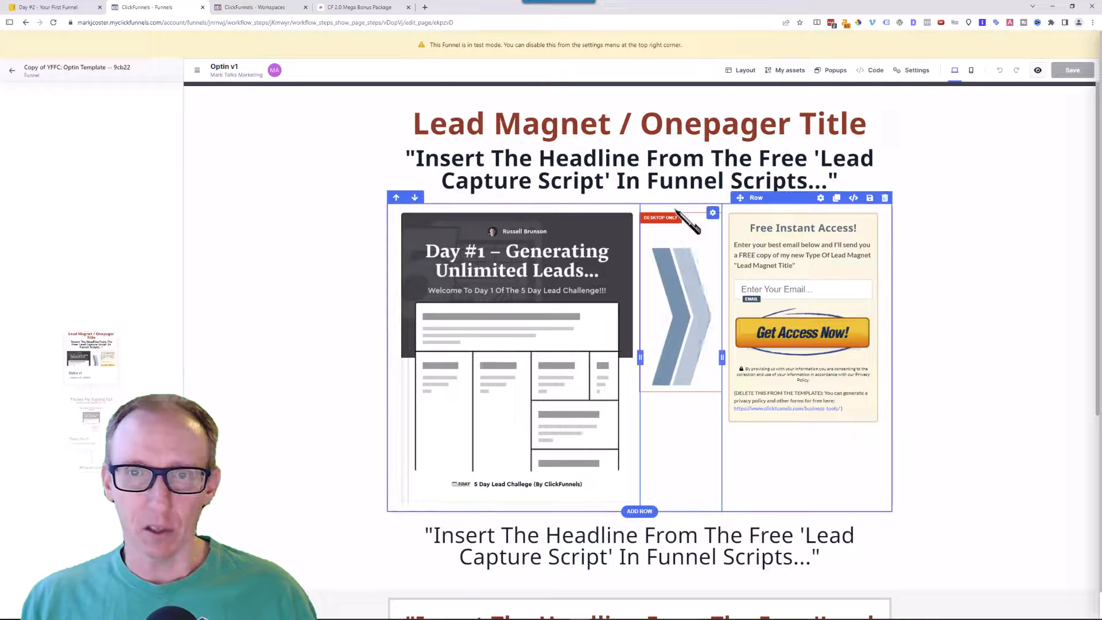
- Examine the size, advanced and render condition settings of the row holding the image and opt-in form, plus the body settings
{"action": "left_click", "coordinate": [820, 200]}
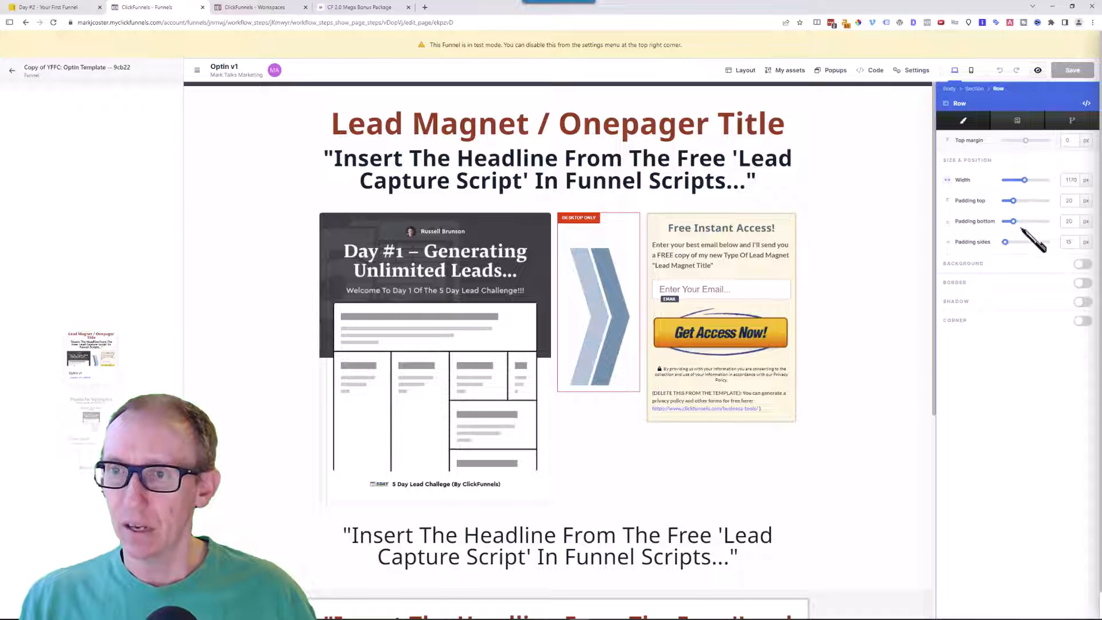
{"action": "left_click", "coordinate": [1015, 121]}
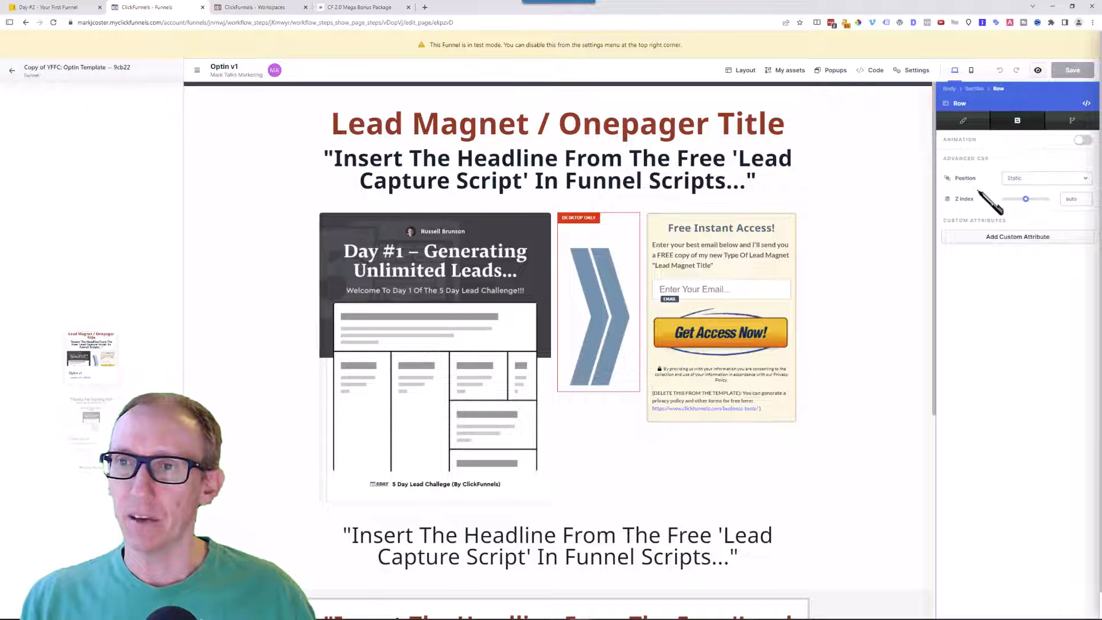
{"action": "left_click", "coordinate": [1076, 125]}
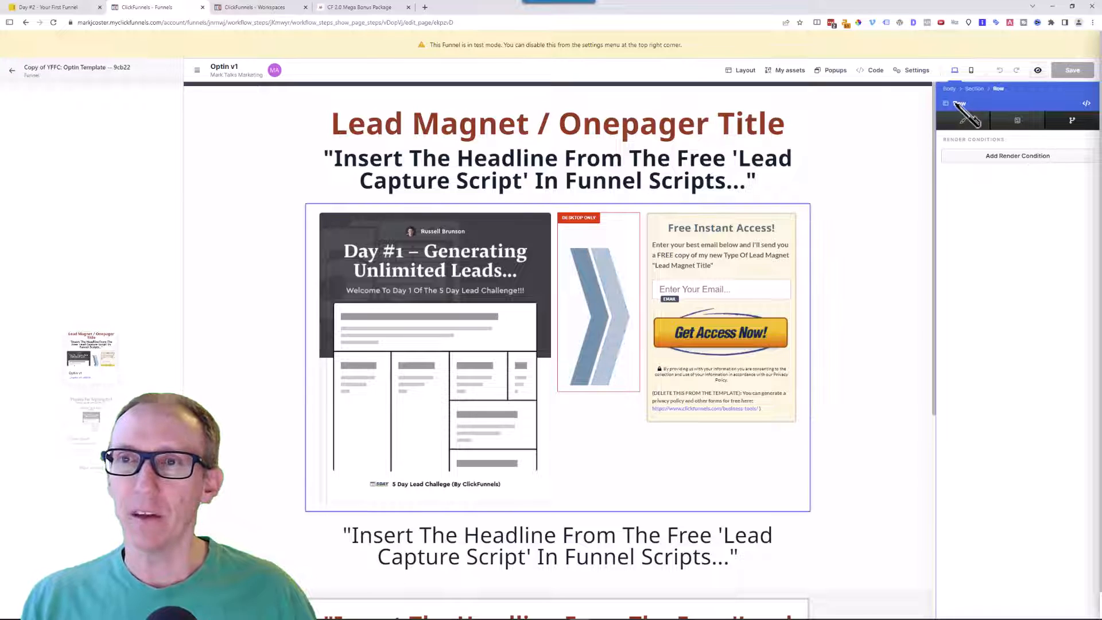
{"action": "left_click", "coordinate": [950, 89]}
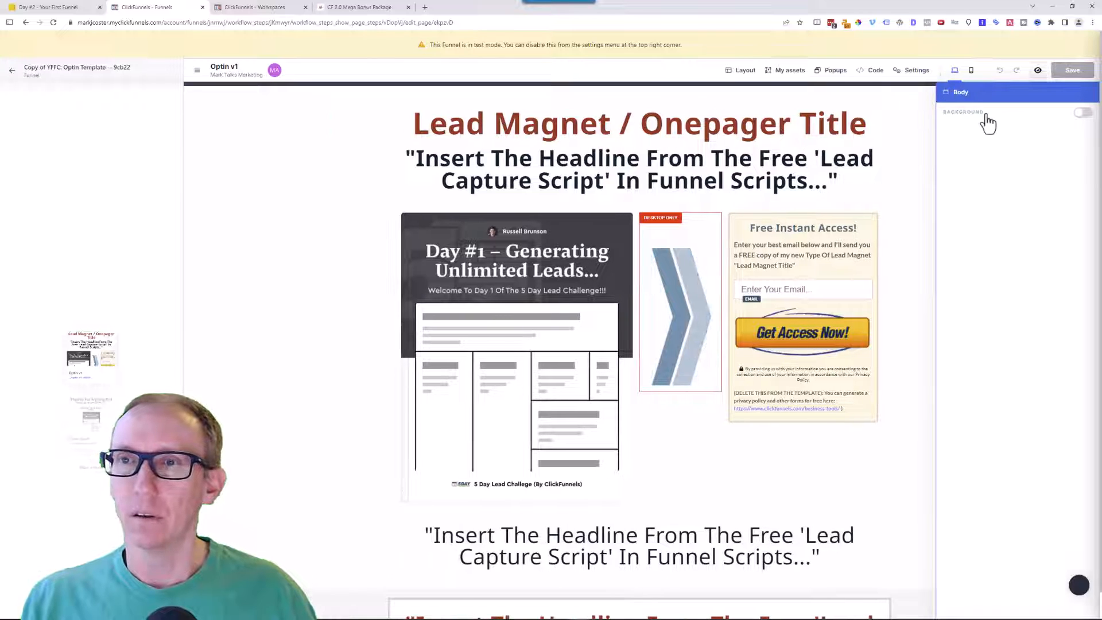
{"action": "left_click", "coordinate": [730, 152]}
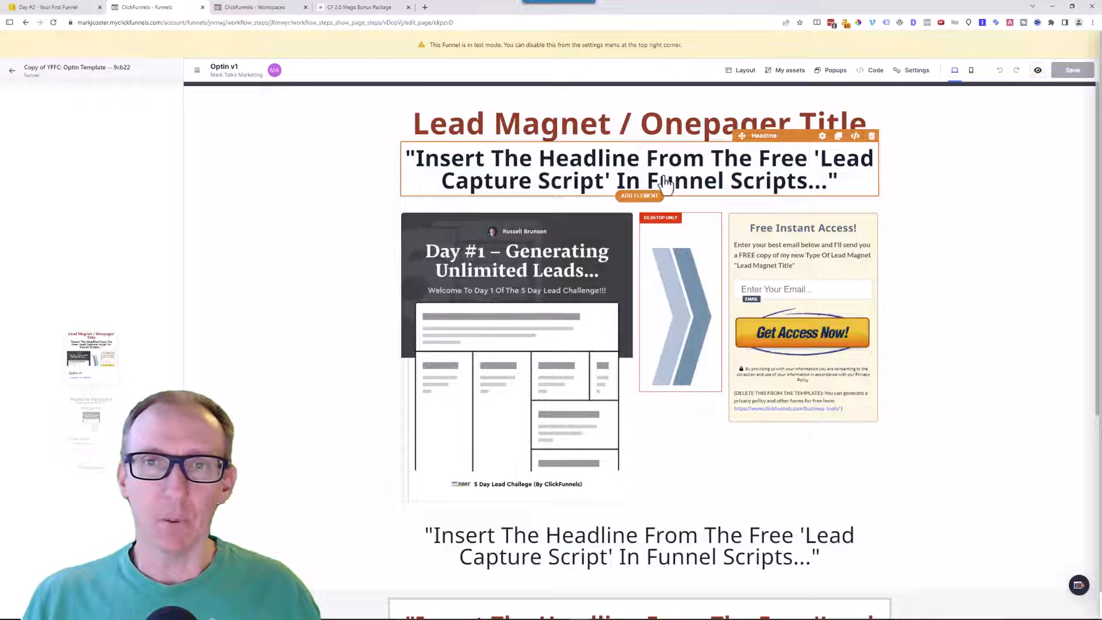
- Open the subheadline below the Optin v1 page title for inline text editing and leave it with its existing wording
{"action": "left_click", "coordinate": [644, 151]}
{"action": "left_click", "coordinate": [613, 159]}
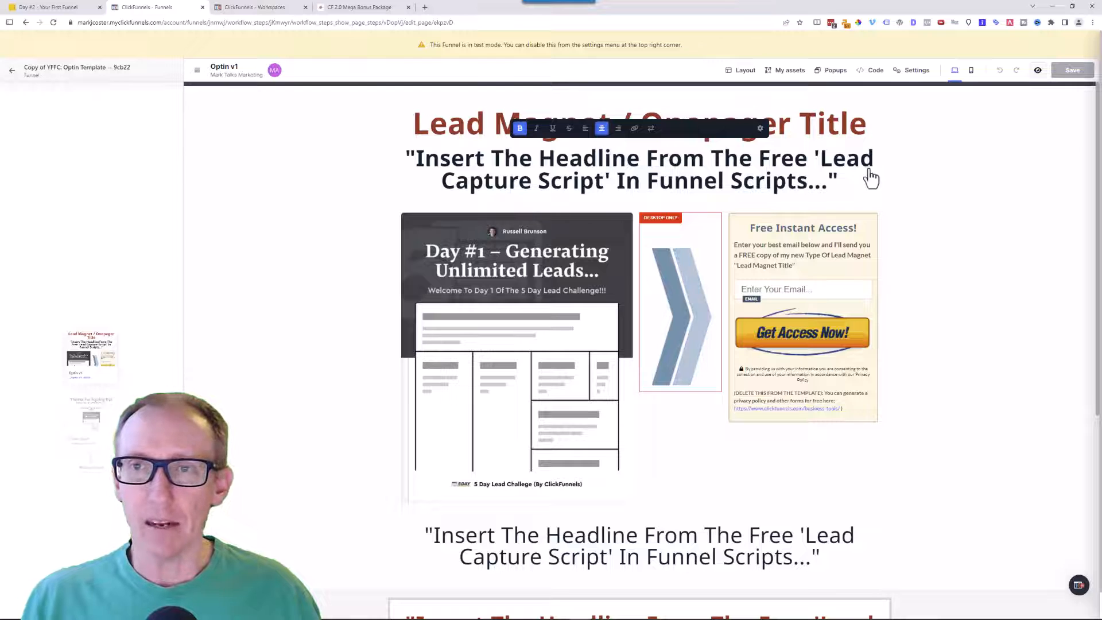
{"action": "left_click", "coordinate": [855, 133]}
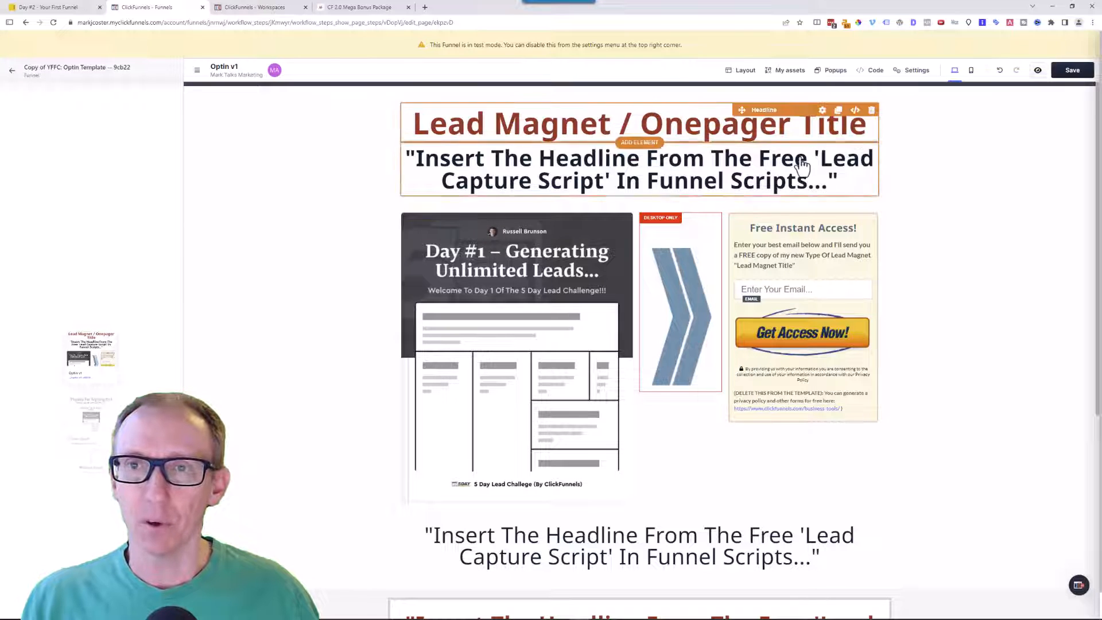
- Examine the subheadline's typography settings and the style guide fonts its text style is based on
{"action": "left_click", "coordinate": [821, 151]}
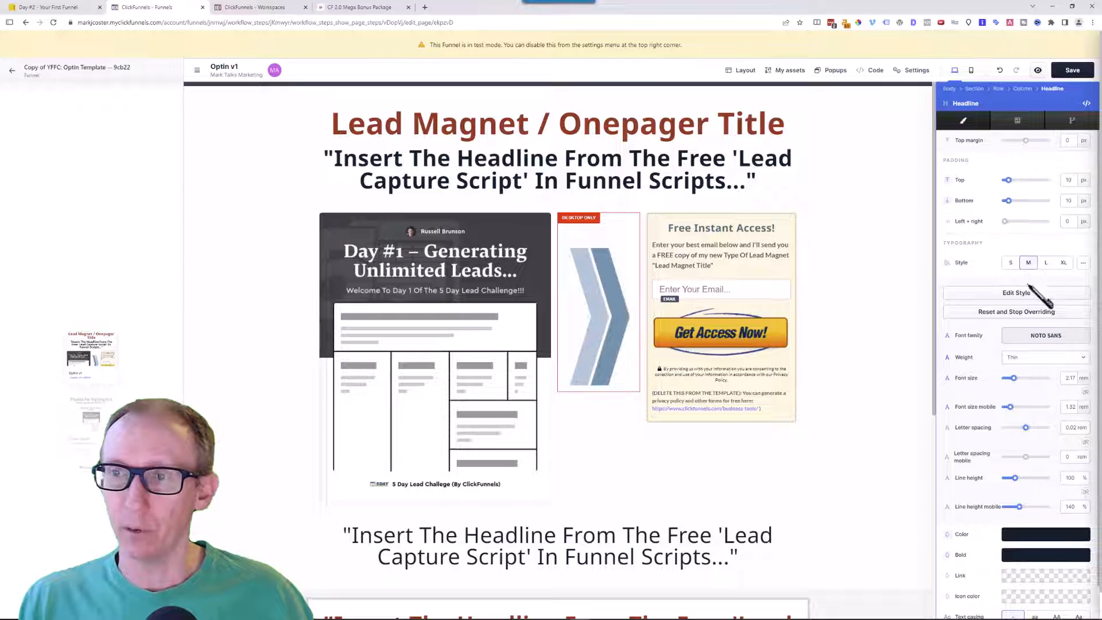
{"action": "left_click", "coordinate": [1012, 294]}
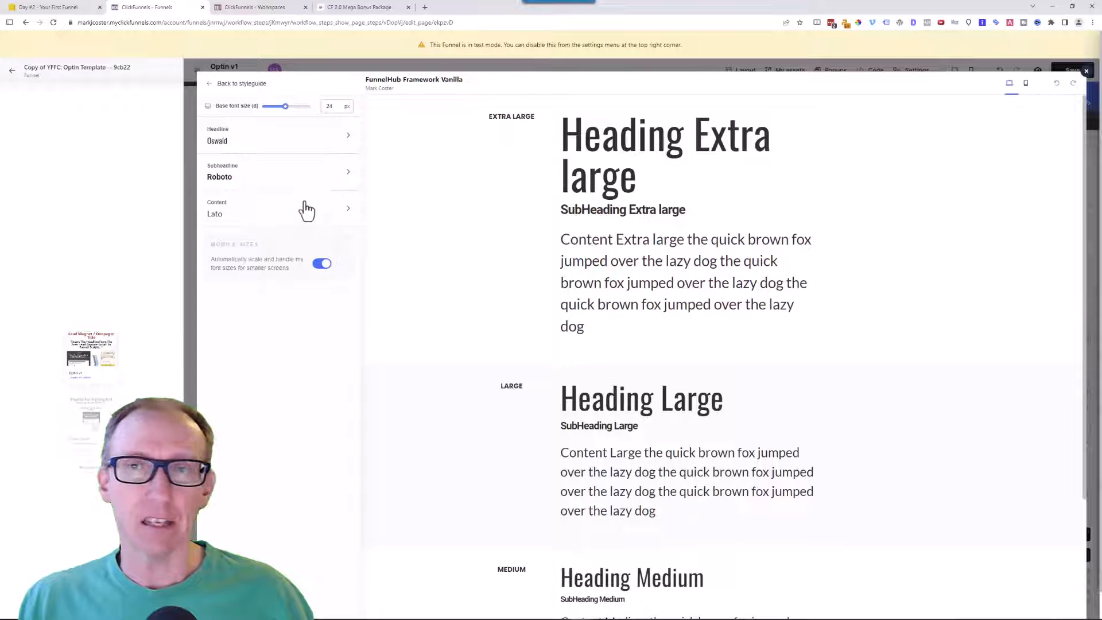
{"action": "left_click", "coordinate": [1086, 72]}
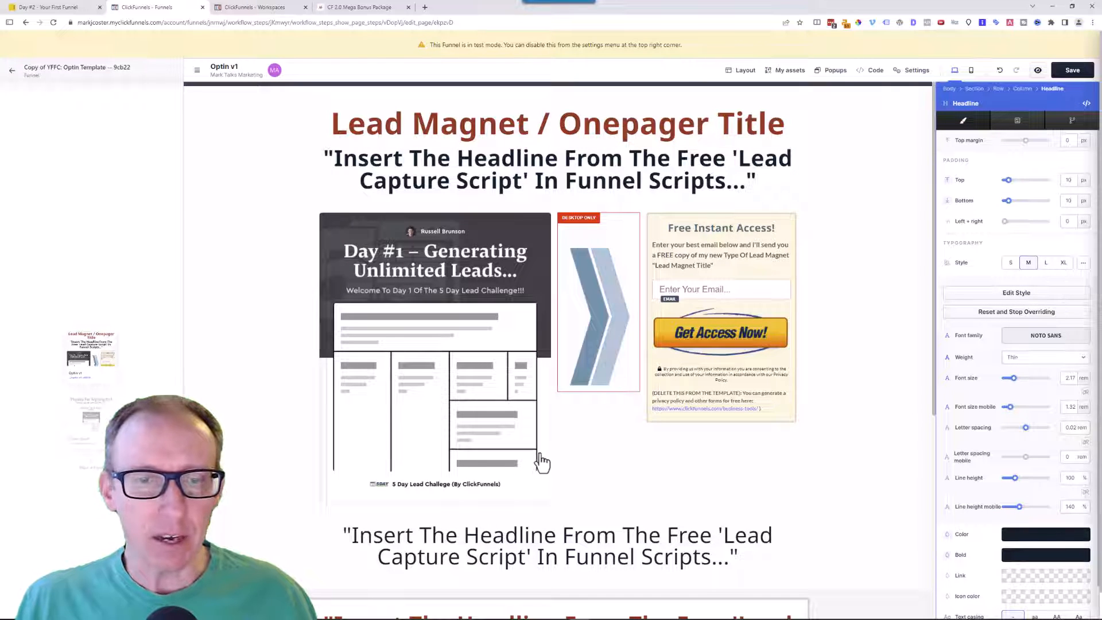
- Review the settings of the email input in the opt-in form
{"action": "left_click", "coordinate": [767, 293]}
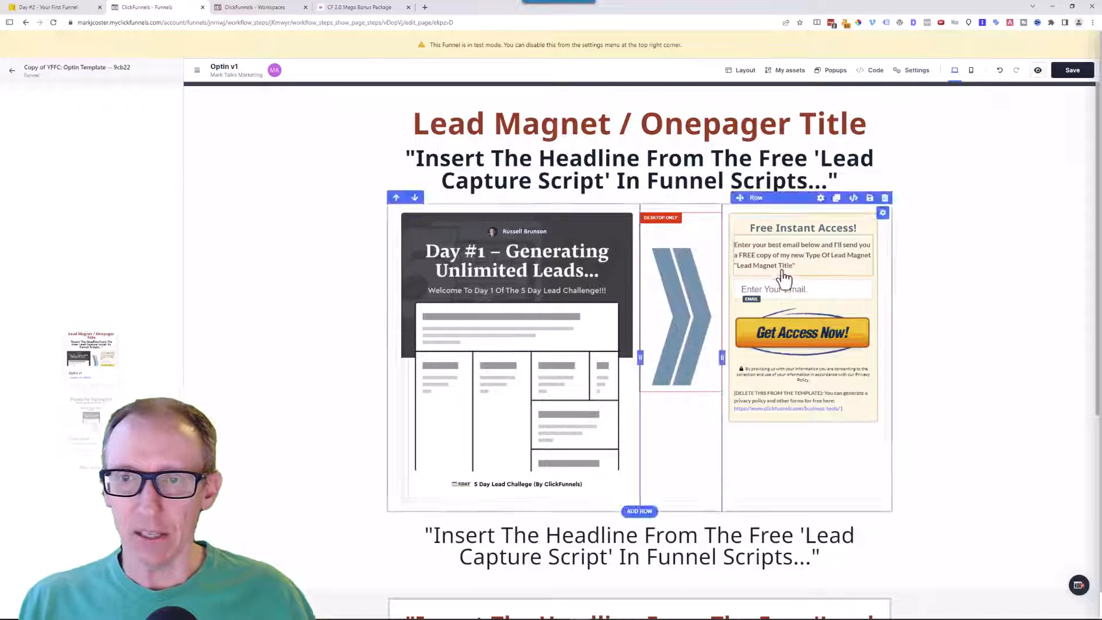
{"action": "left_click", "coordinate": [808, 292]}
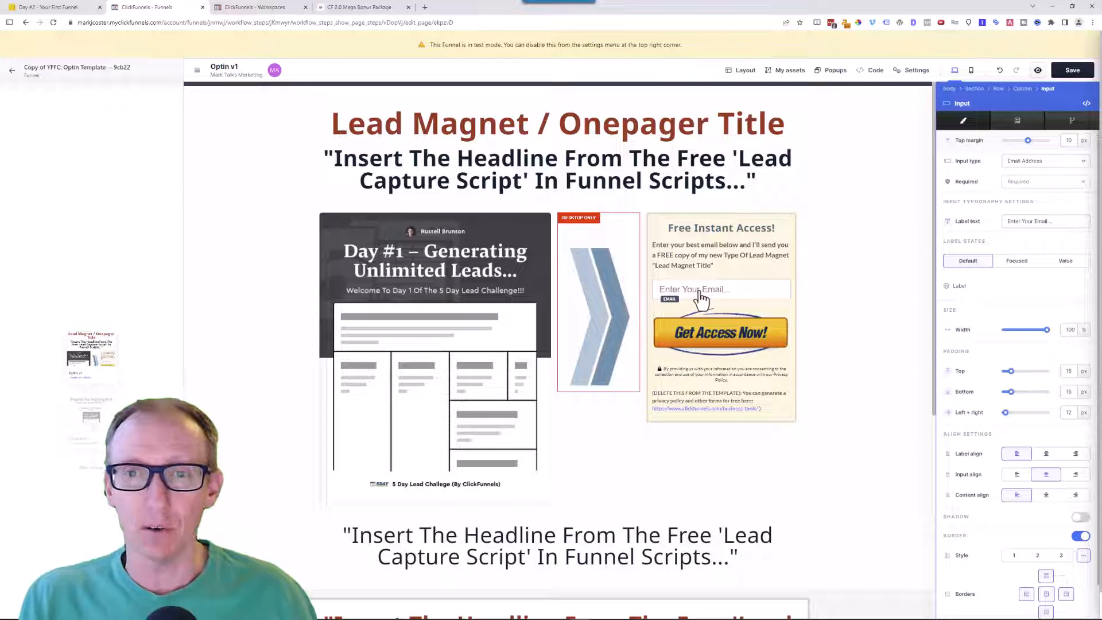
{"action": "left_click", "coordinate": [742, 294]}
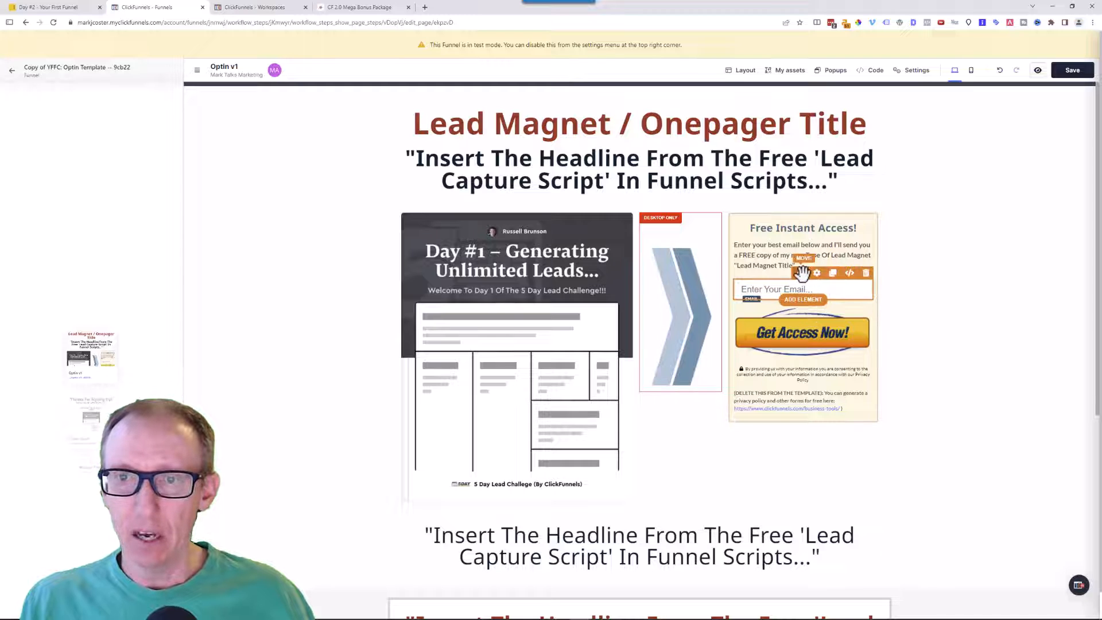
- Add a new Input element directly below the email field in the opt-in form
{"action": "left_click", "coordinate": [805, 301]}
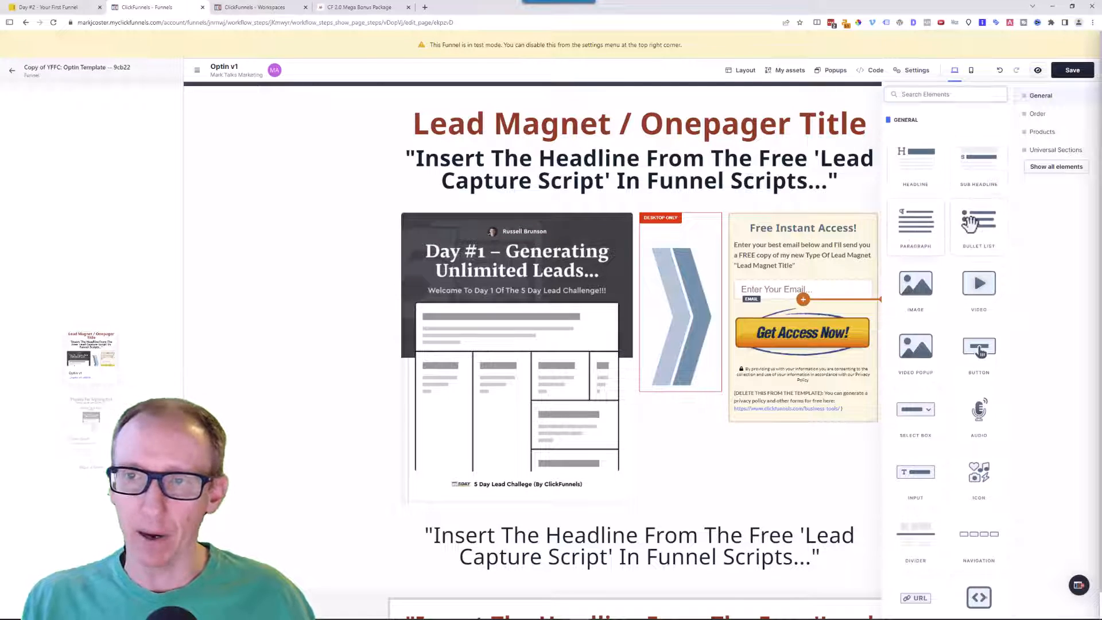
{"action": "left_click", "coordinate": [916, 471]}
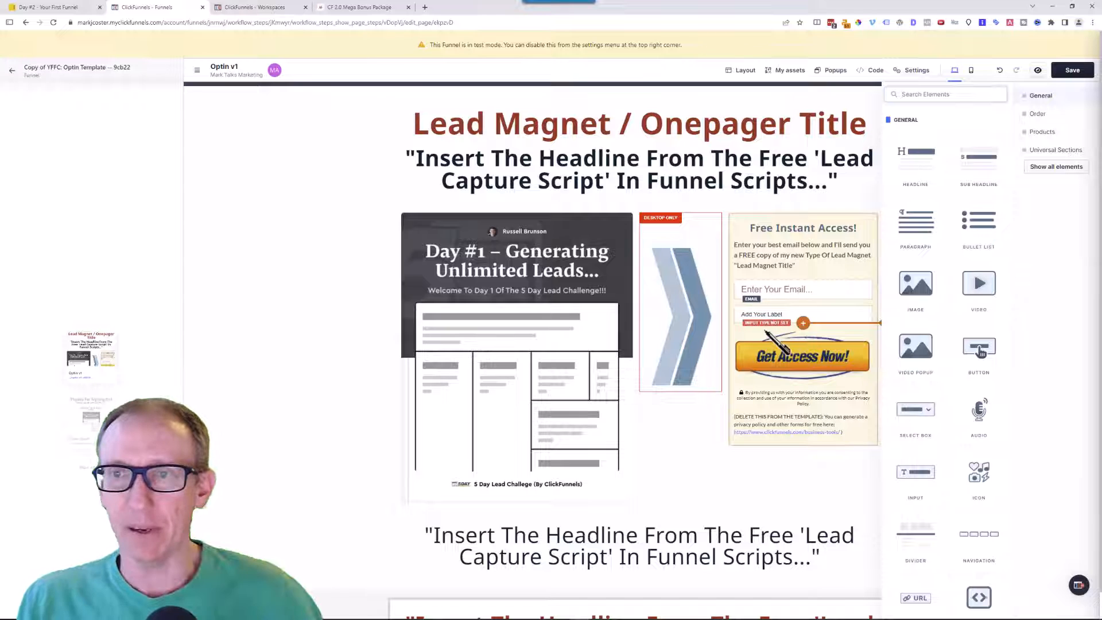
{"action": "left_click", "coordinate": [827, 317]}
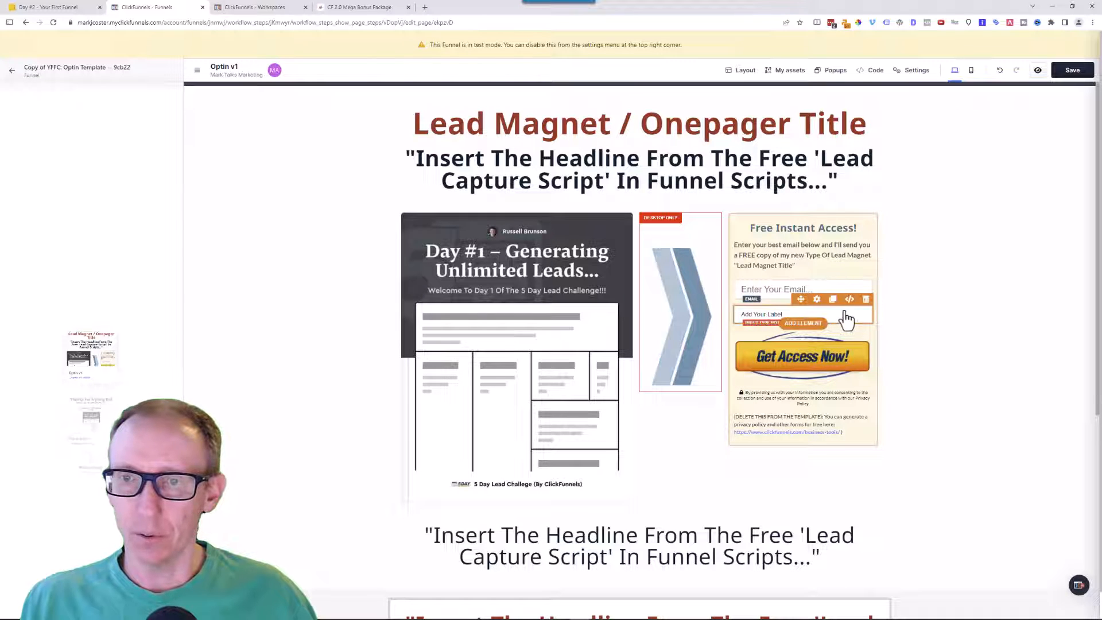
- Match the new input's height to the email field by setting its top and bottom padding to 15 px
{"action": "left_click", "coordinate": [817, 300]}
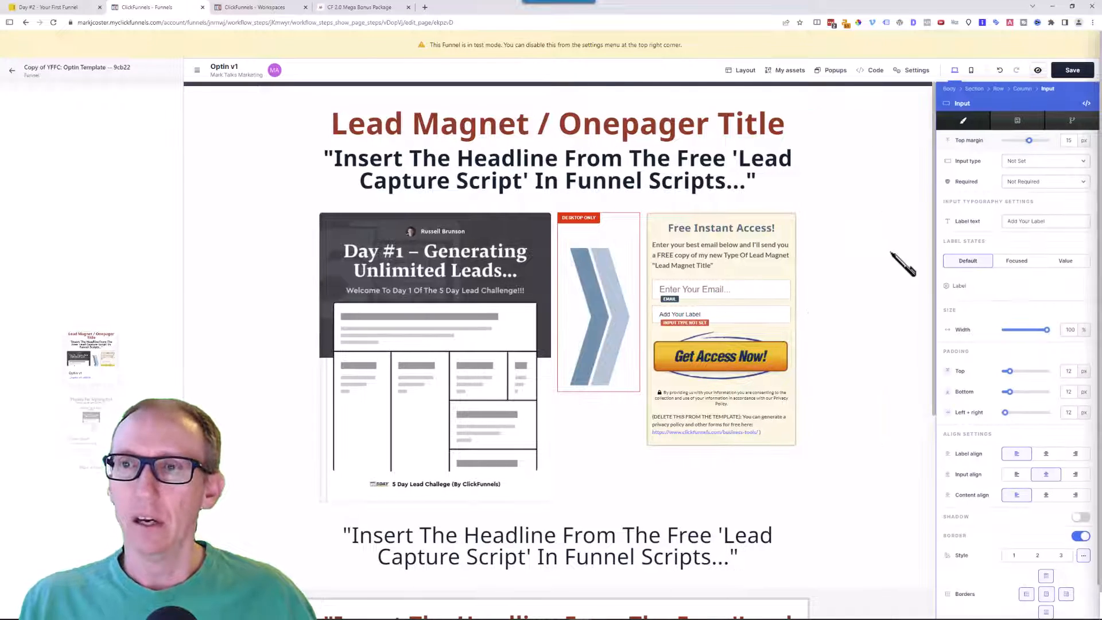
{"action": "left_click", "coordinate": [737, 296]}
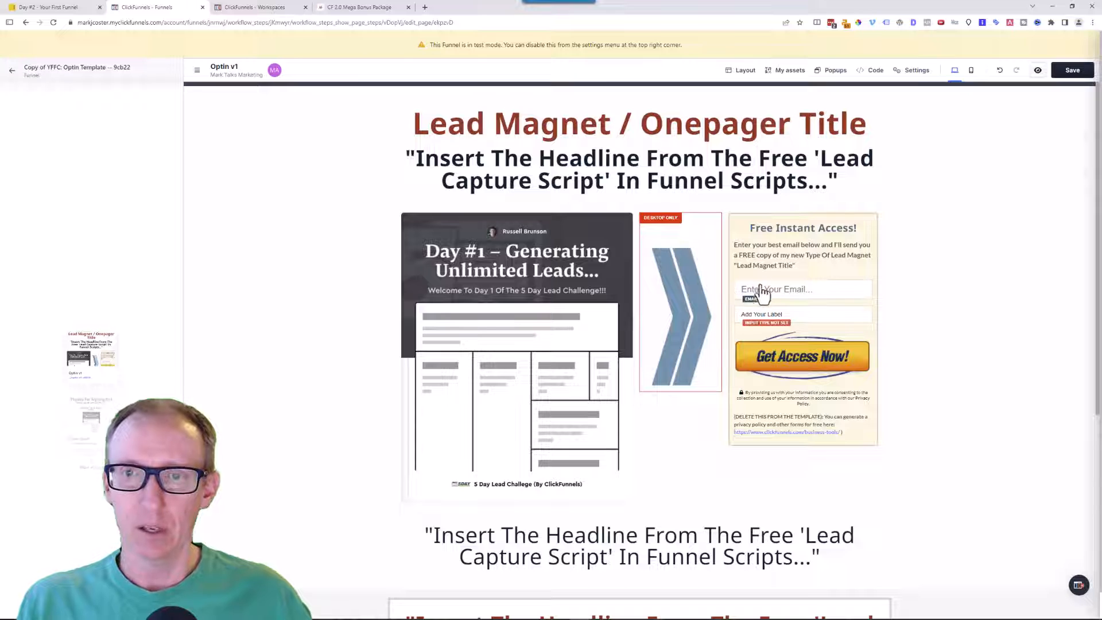
{"action": "left_click", "coordinate": [812, 290]}
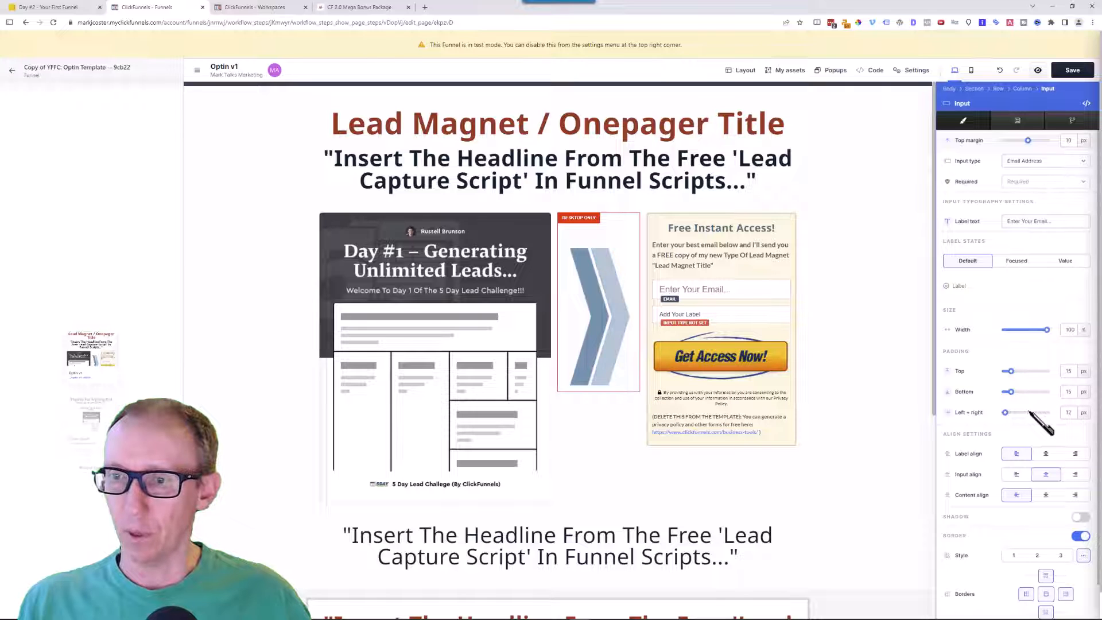
{"action": "left_click", "coordinate": [742, 321]}
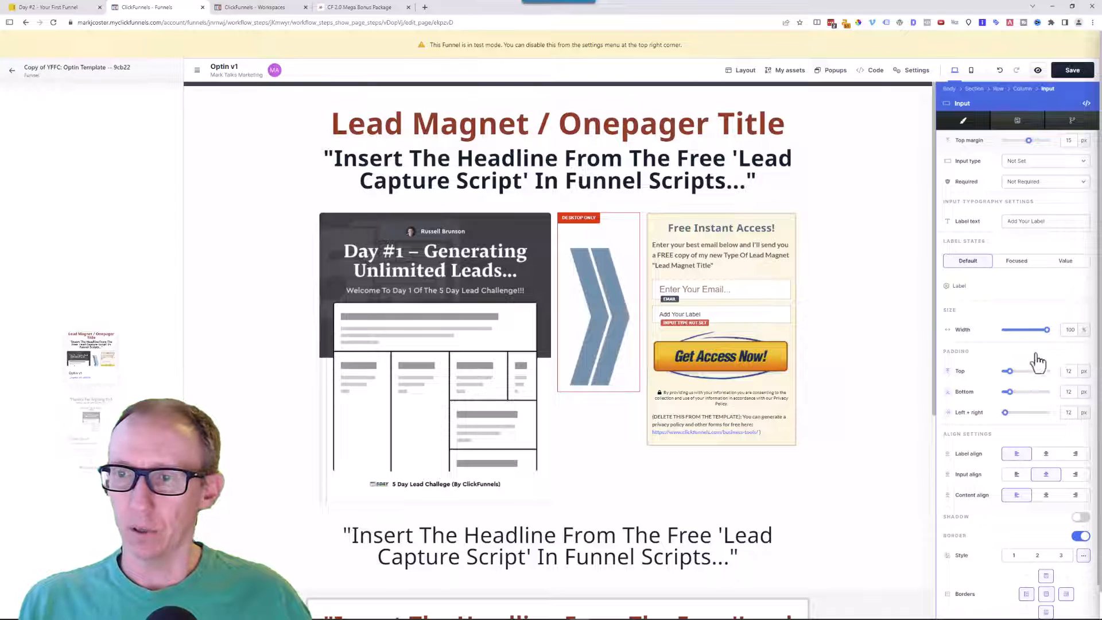
{"action": "left_click", "coordinate": [1069, 392]}
{"action": "type", "text": "1"}
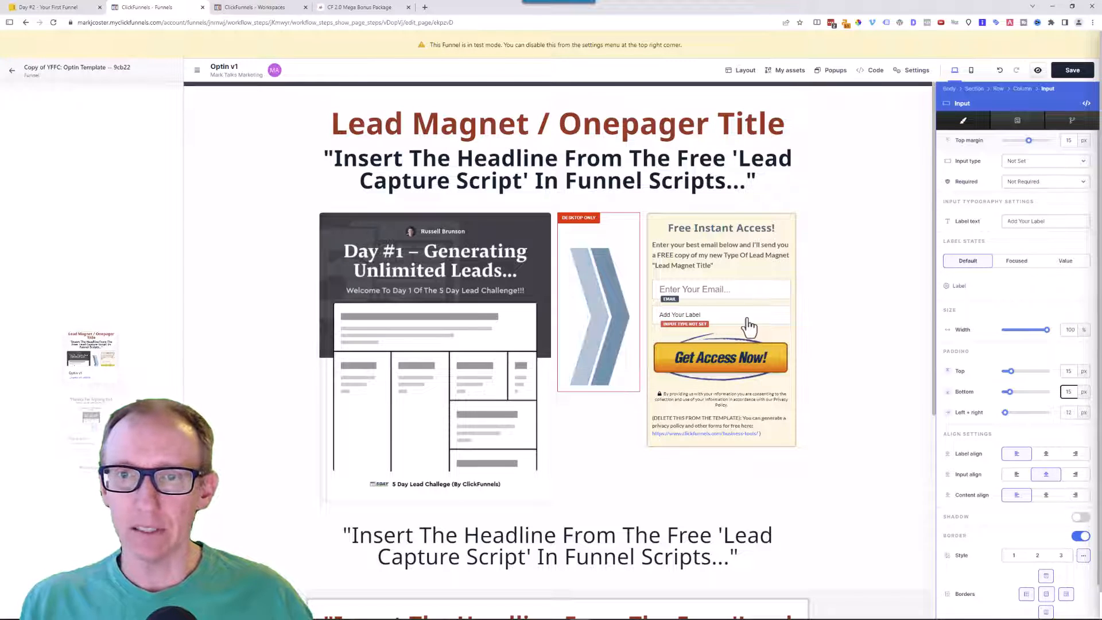
{"action": "left_click", "coordinate": [712, 292]}
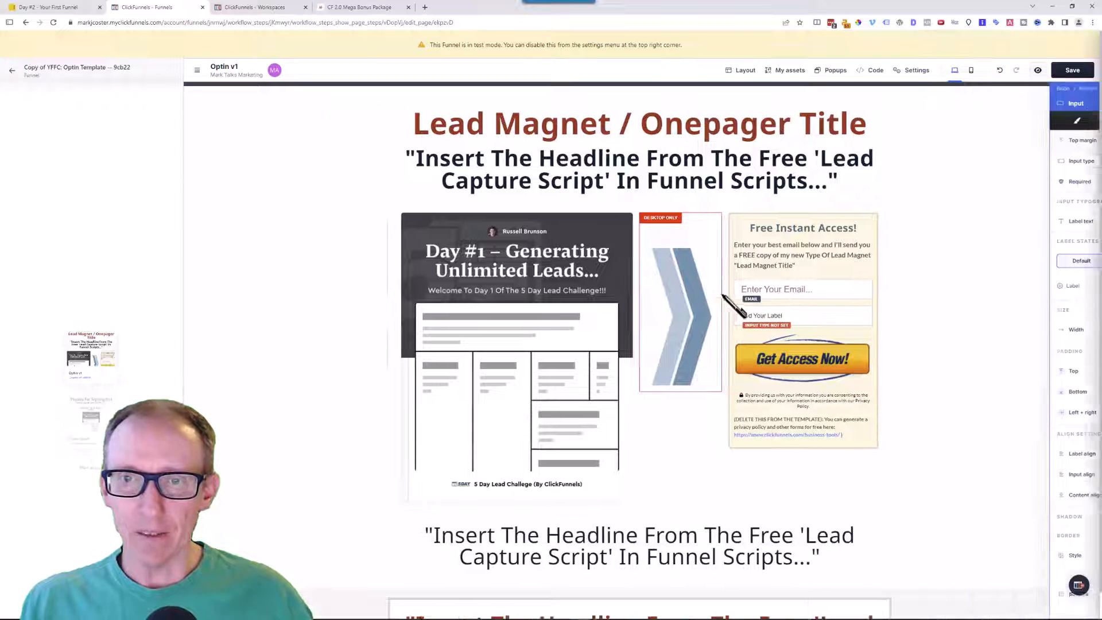
- Examine the email input's alignment, border, corner, label text and advanced settings for differences from the new input
{"action": "left_click", "coordinate": [814, 287]}
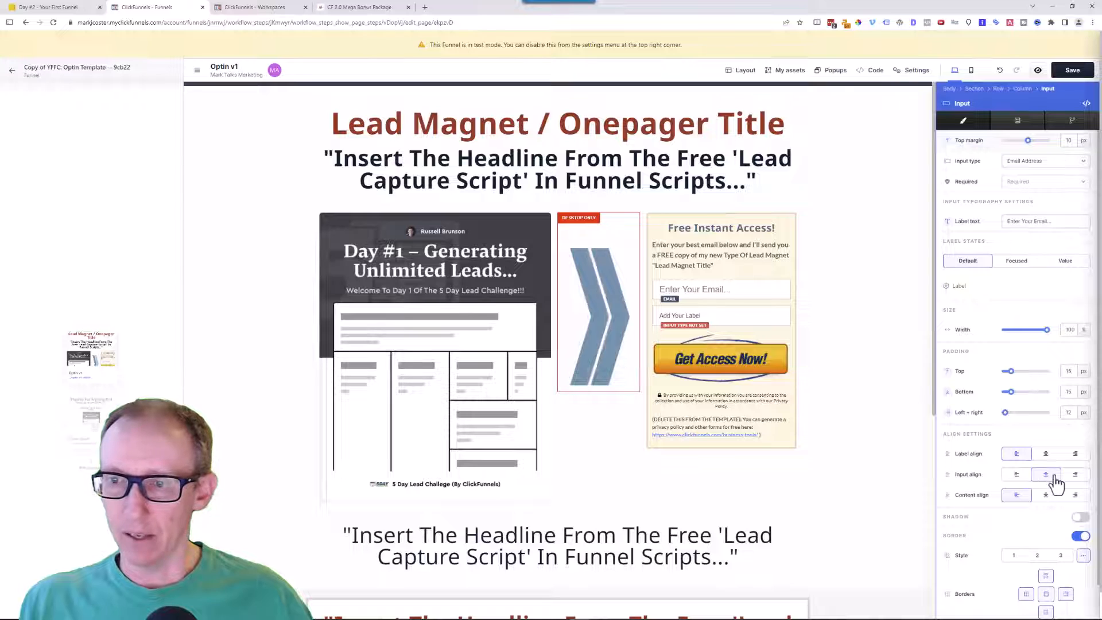
{"action": "scroll", "coordinate": [1017, 490], "scroll_direction": "down", "scroll_amount": 2}
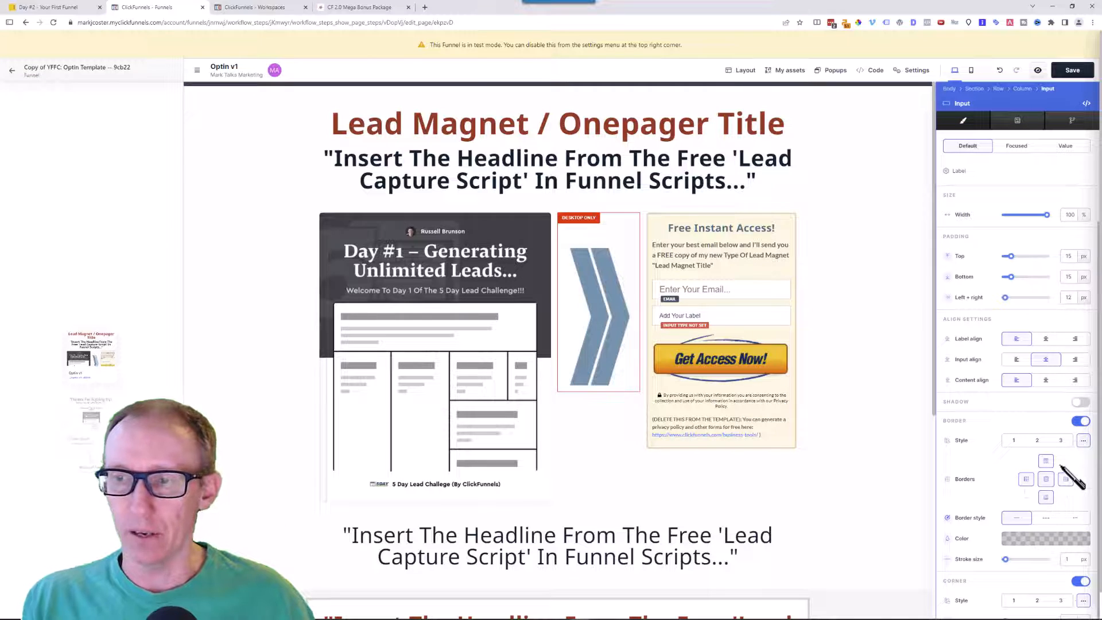
{"action": "scroll", "coordinate": [1065, 488], "scroll_direction": "down", "scroll_amount": 2}
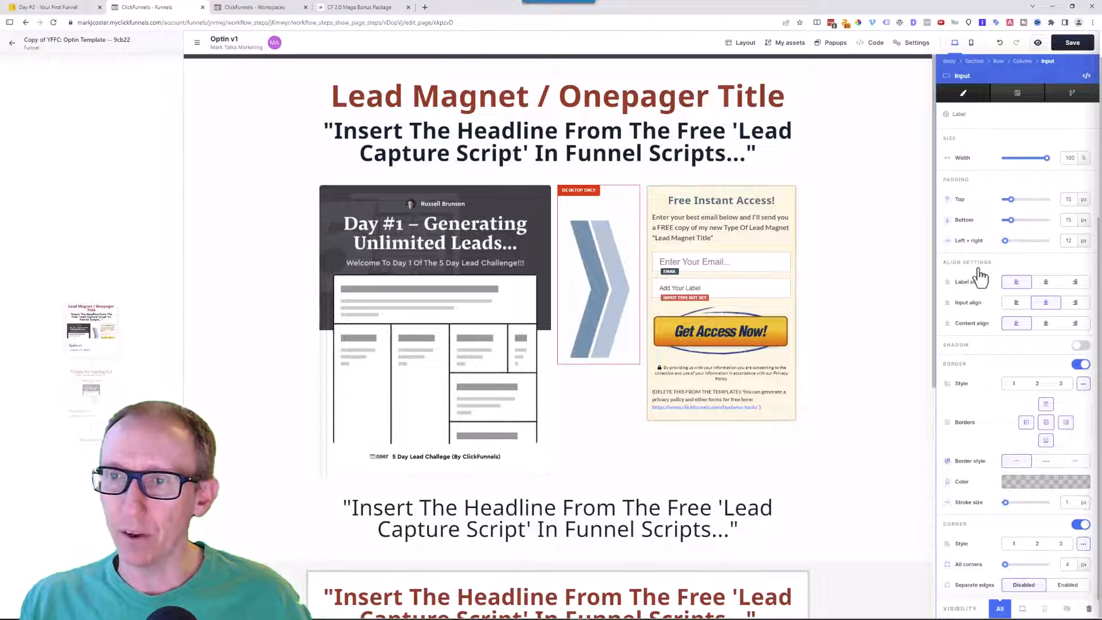
{"action": "scroll", "coordinate": [980, 277], "scroll_direction": "up", "scroll_amount": 5}
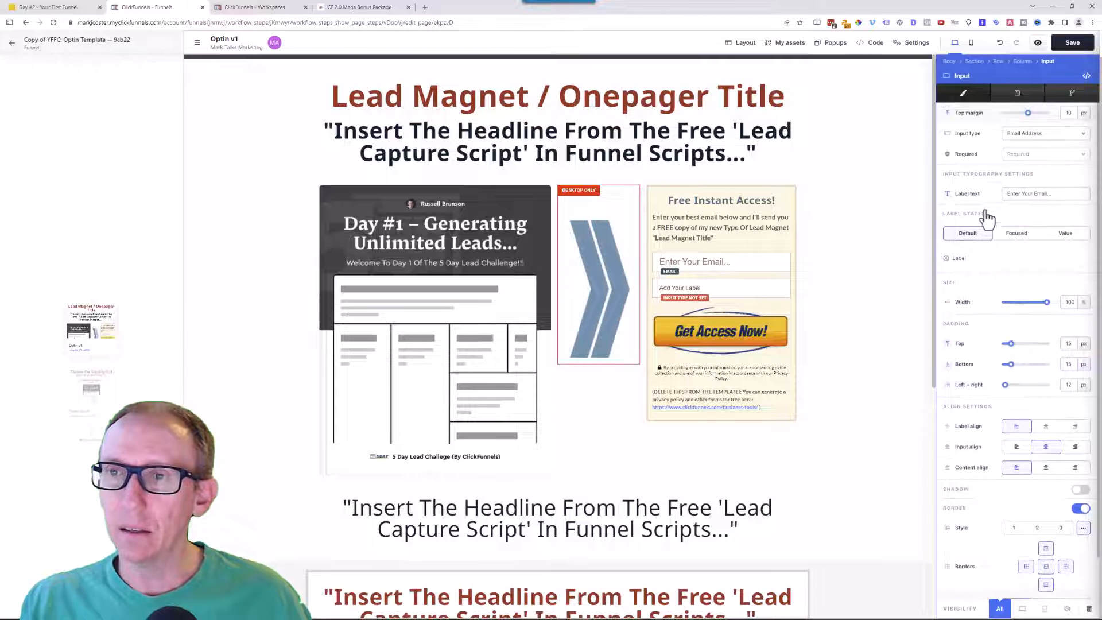
{"action": "scroll", "coordinate": [991, 214], "scroll_direction": "up", "scroll_amount": 1}
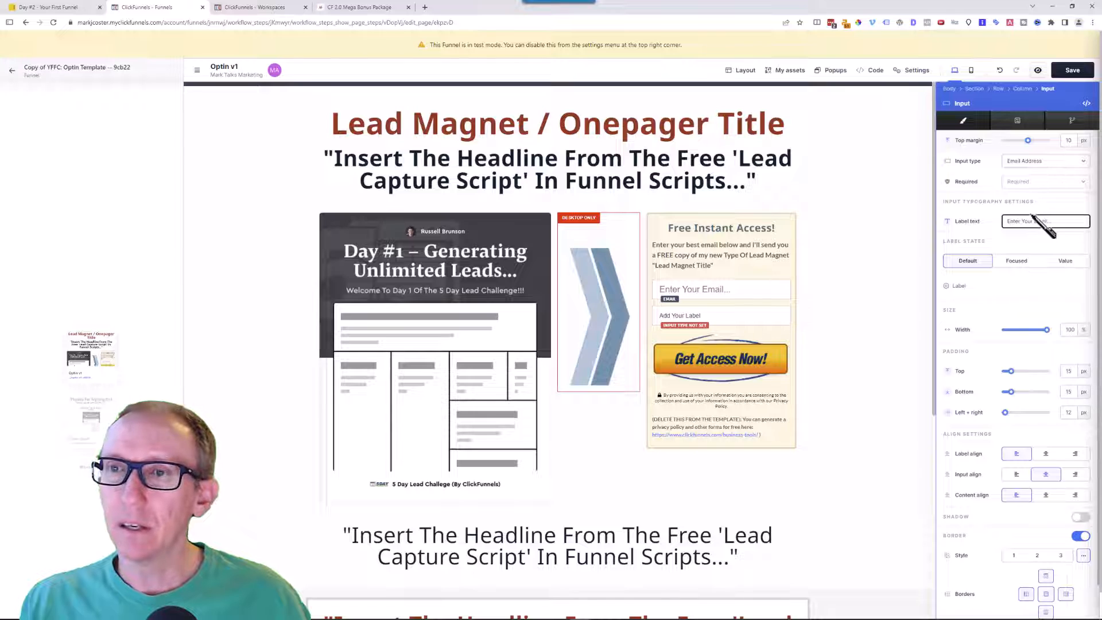
{"action": "left_click", "coordinate": [1019, 122]}
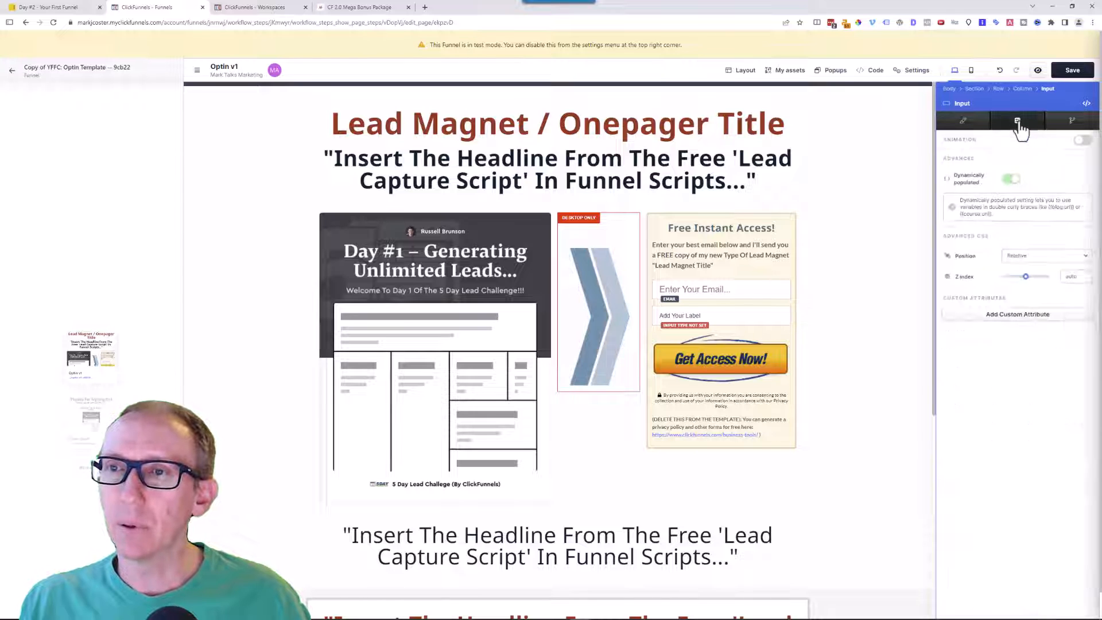
{"action": "left_click", "coordinate": [965, 122]}
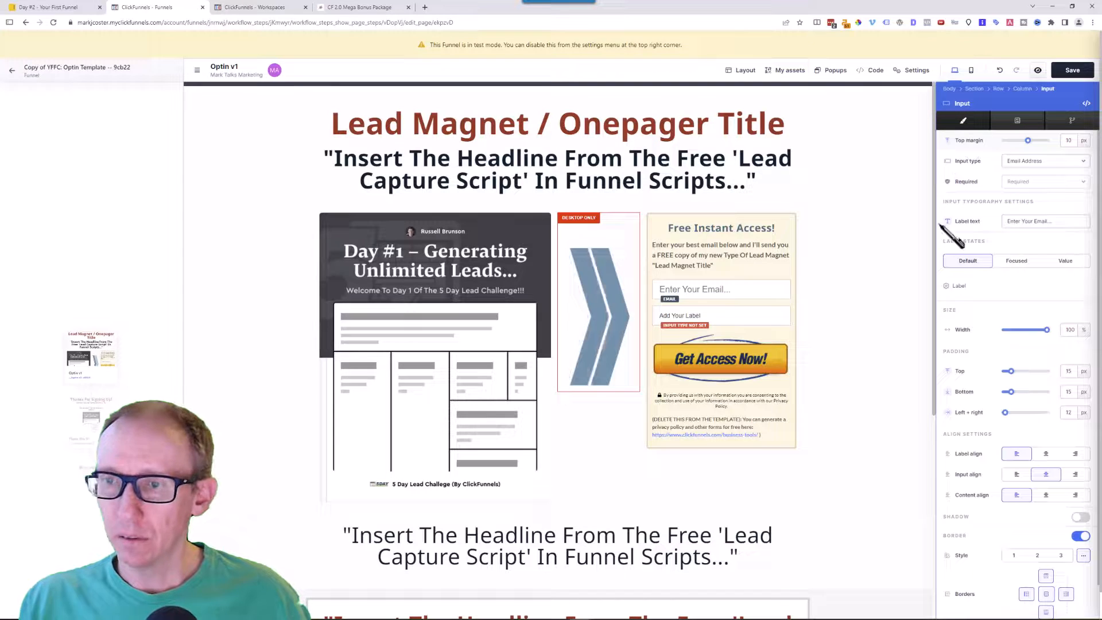
{"action": "scroll", "coordinate": [986, 427], "scroll_direction": "down", "scroll_amount": 5}
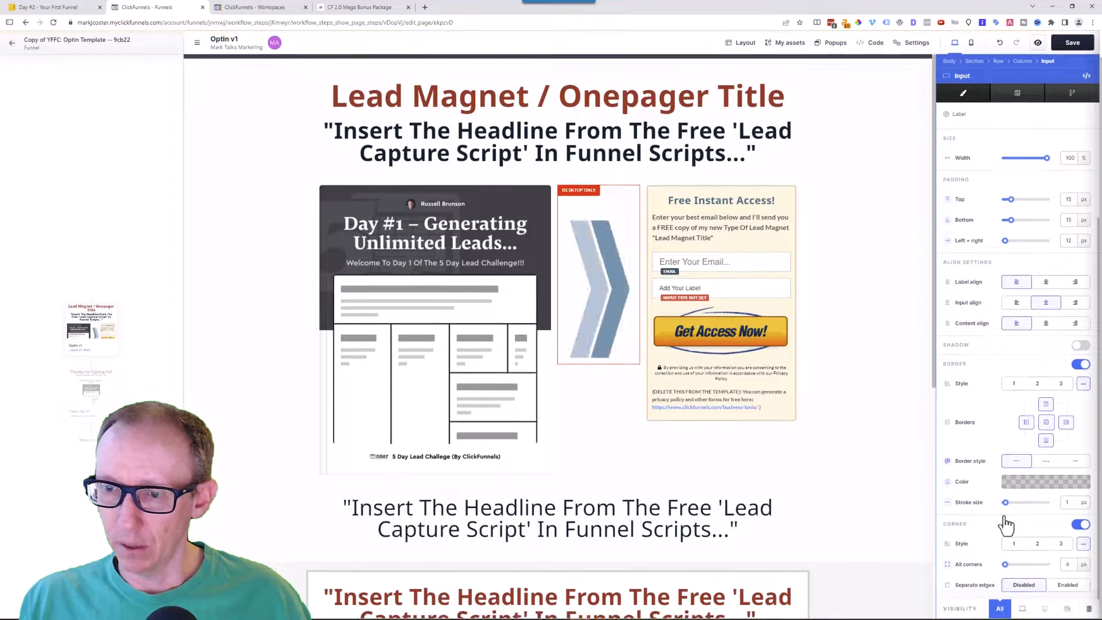
{"action": "scroll", "coordinate": [1006, 402], "scroll_direction": "up", "scroll_amount": 3}
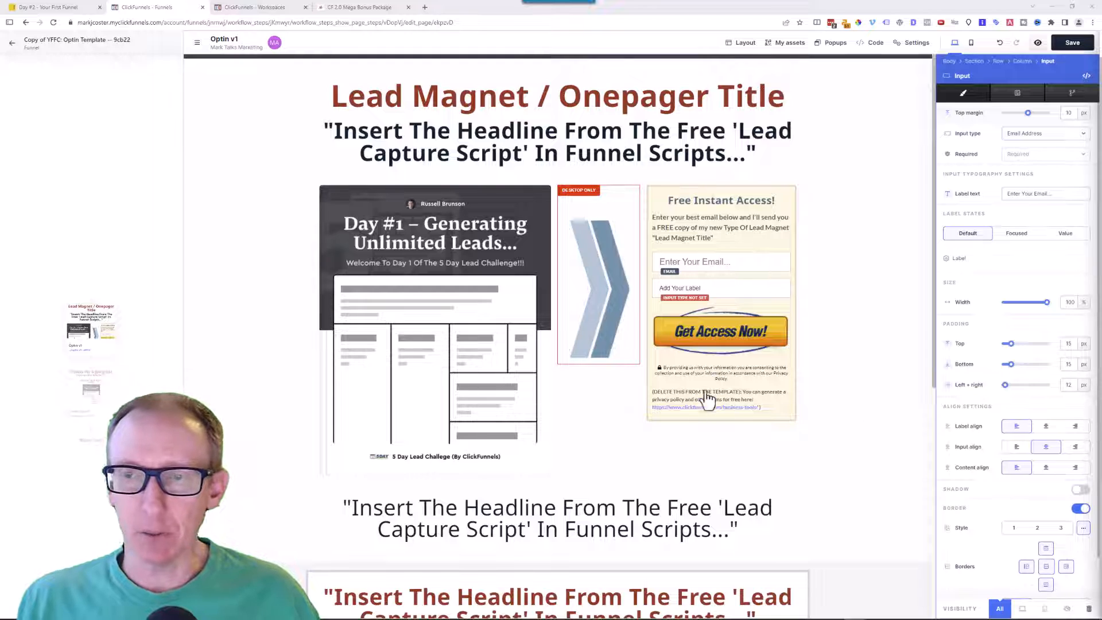
- Open the email input's label typography settings and copy the hex code of its text color
{"action": "left_click", "coordinate": [947, 260]}
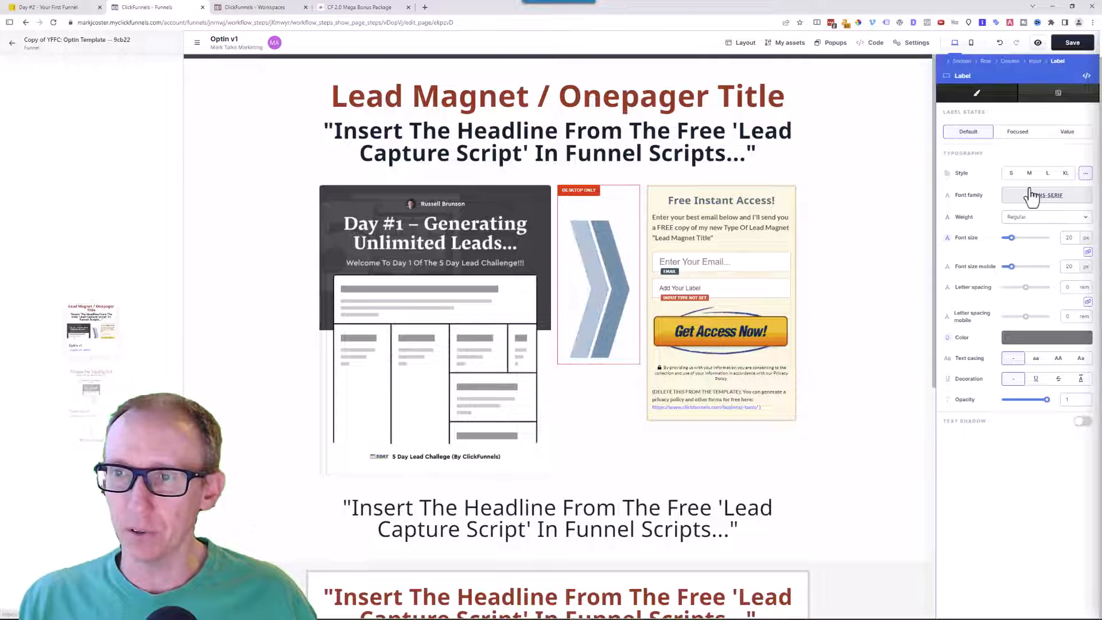
{"action": "left_click", "coordinate": [1019, 339]}
{"action": "left_click", "coordinate": [936, 471]}
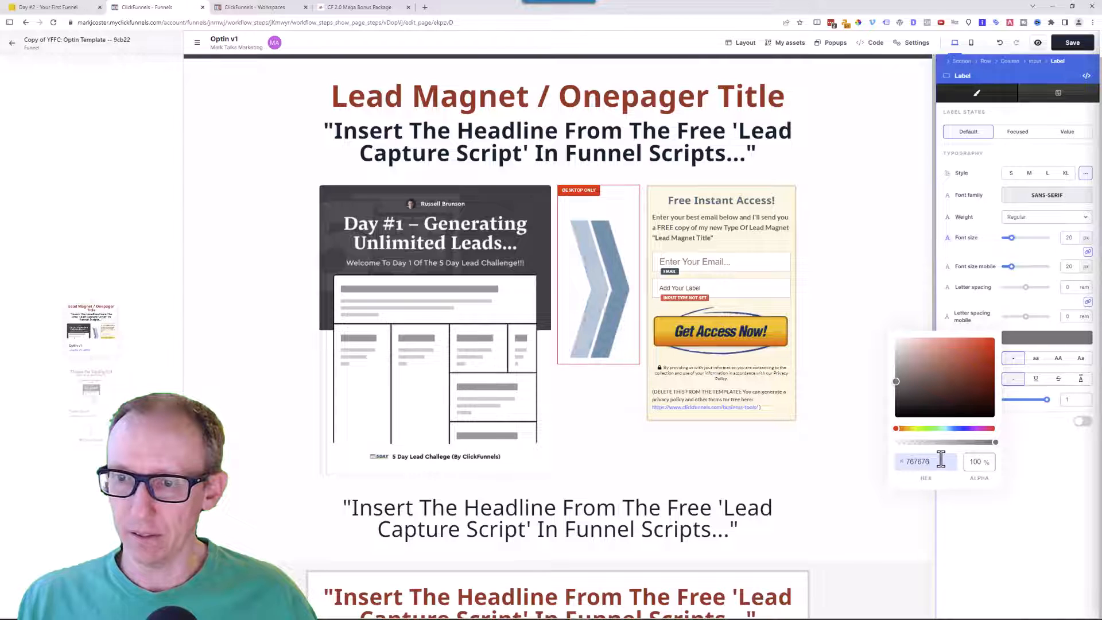
{"action": "left_click_drag", "start_coordinate": [938, 460], "coordinate": [898, 466]}
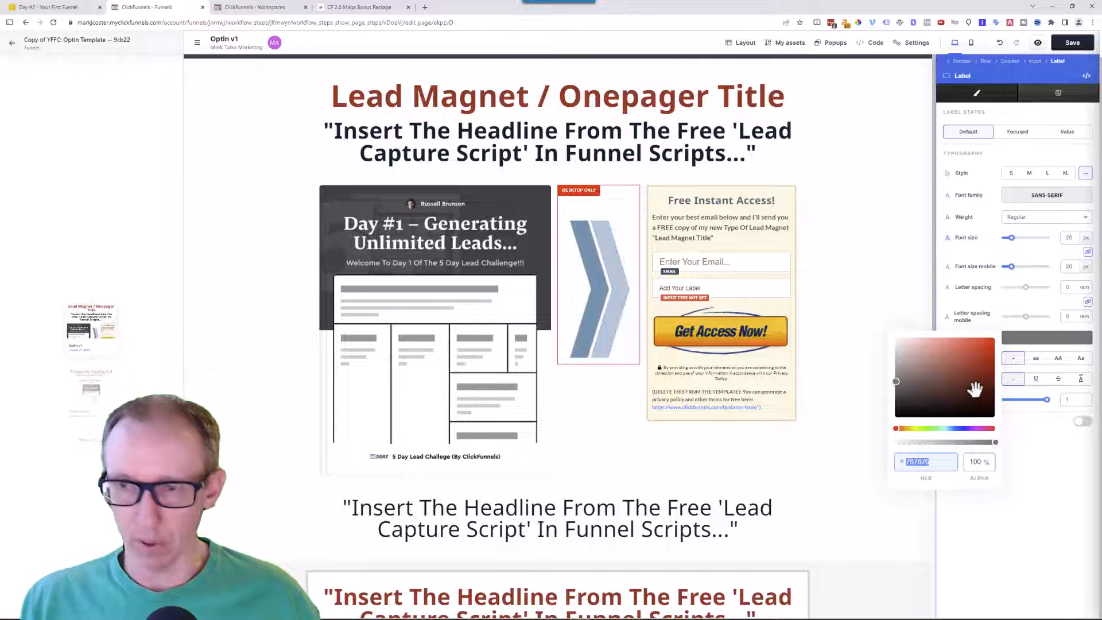
{"action": "left_click", "coordinate": [1036, 484]}
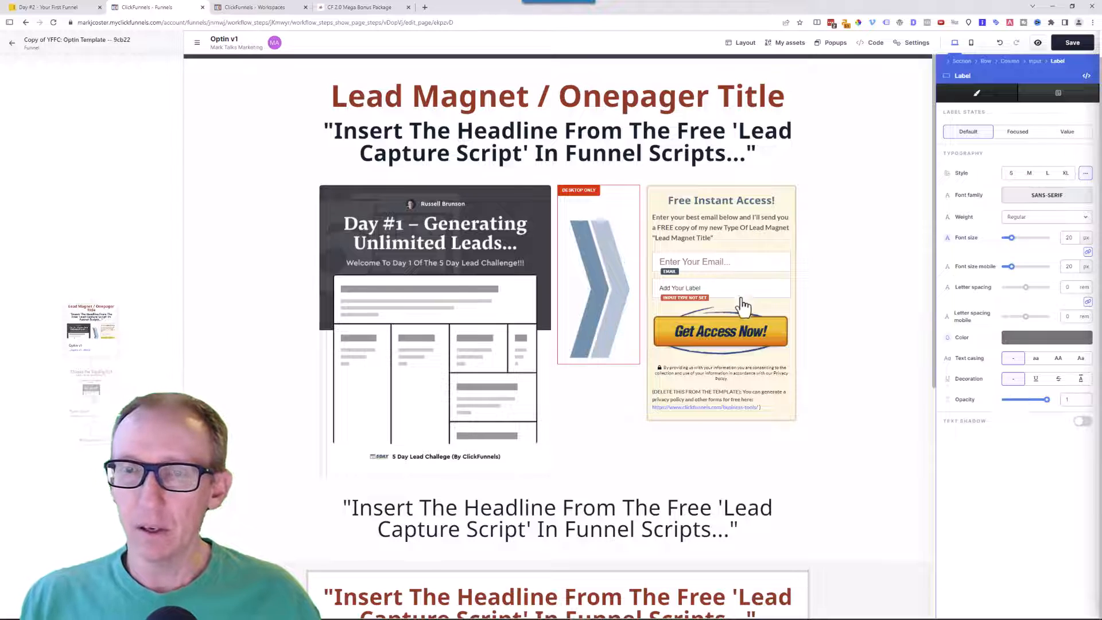
- Set the label font size of the new input below the email field to 20 px
{"action": "left_click", "coordinate": [736, 288]}
{"action": "left_click", "coordinate": [795, 294]}
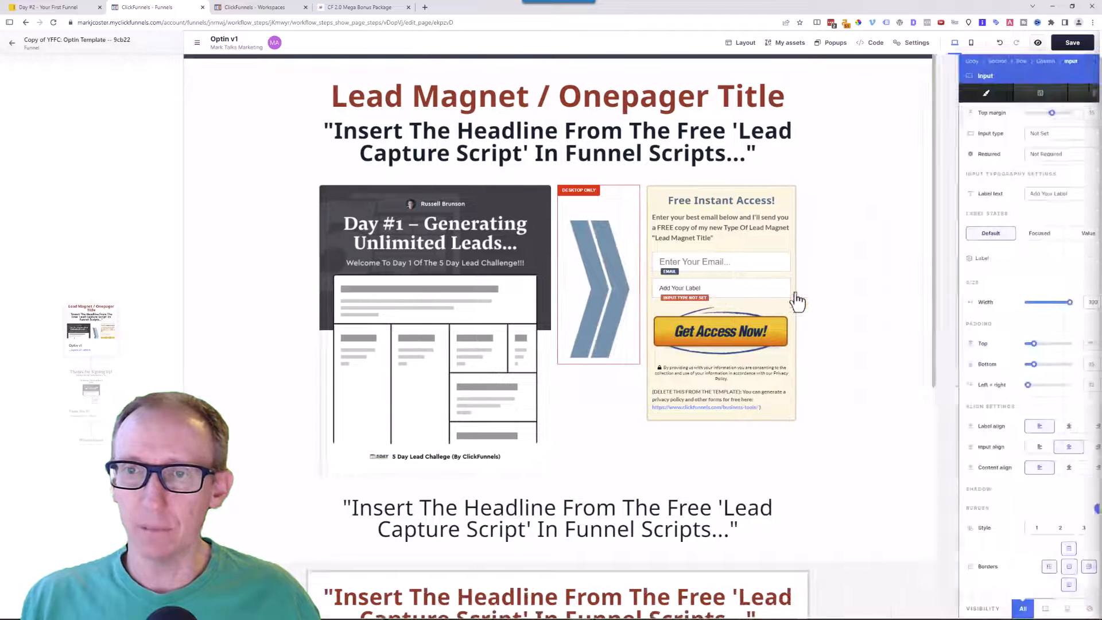
{"action": "left_click", "coordinate": [953, 260]}
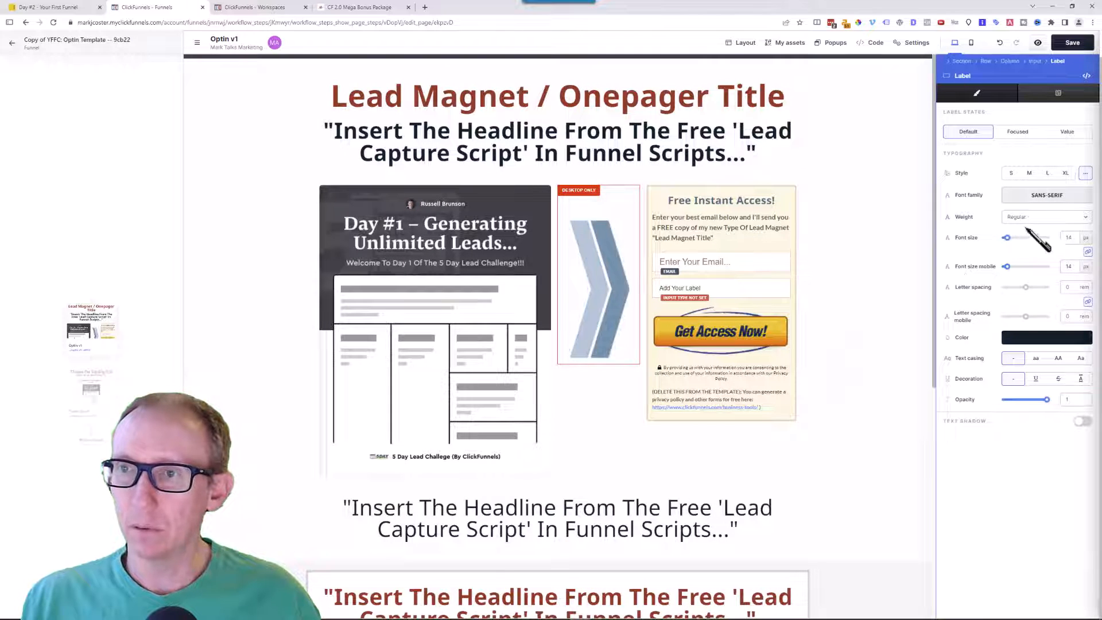
{"action": "double_click", "coordinate": [1070, 238]}
{"action": "type", "text": "20"}
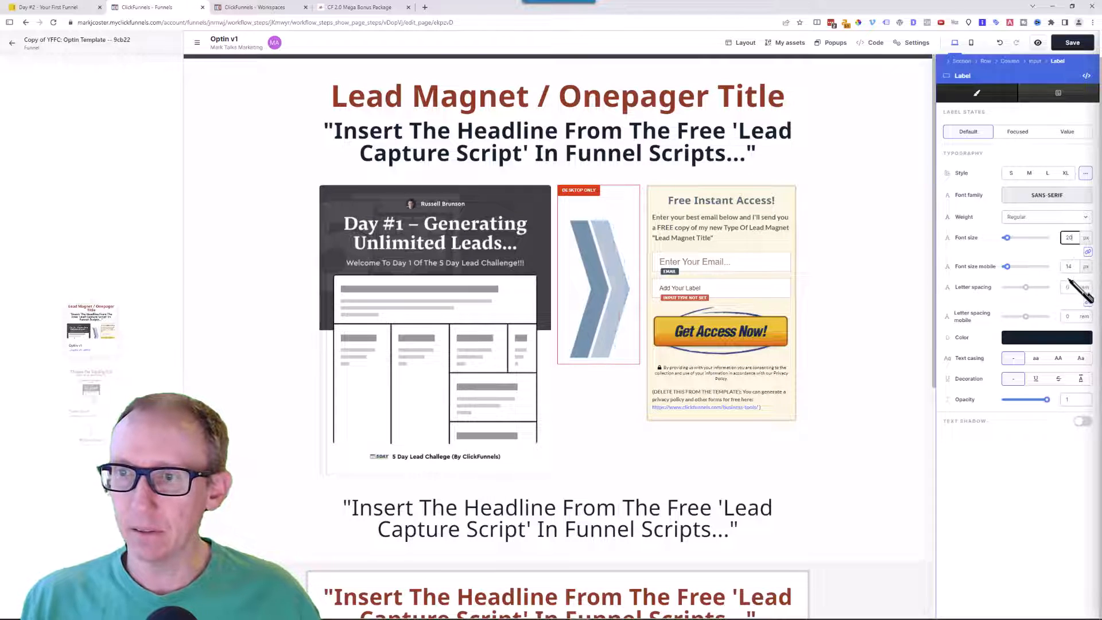
{"action": "left_click", "coordinate": [1075, 274]}
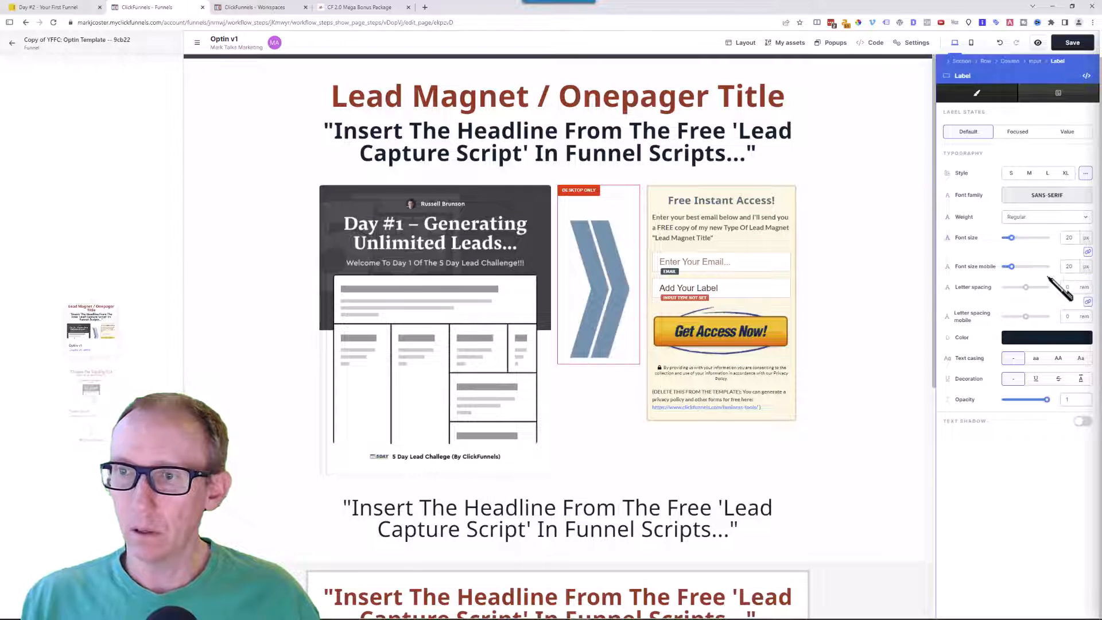
- Set the new input's label color to hex 767676
{"action": "left_click", "coordinate": [1060, 342]}
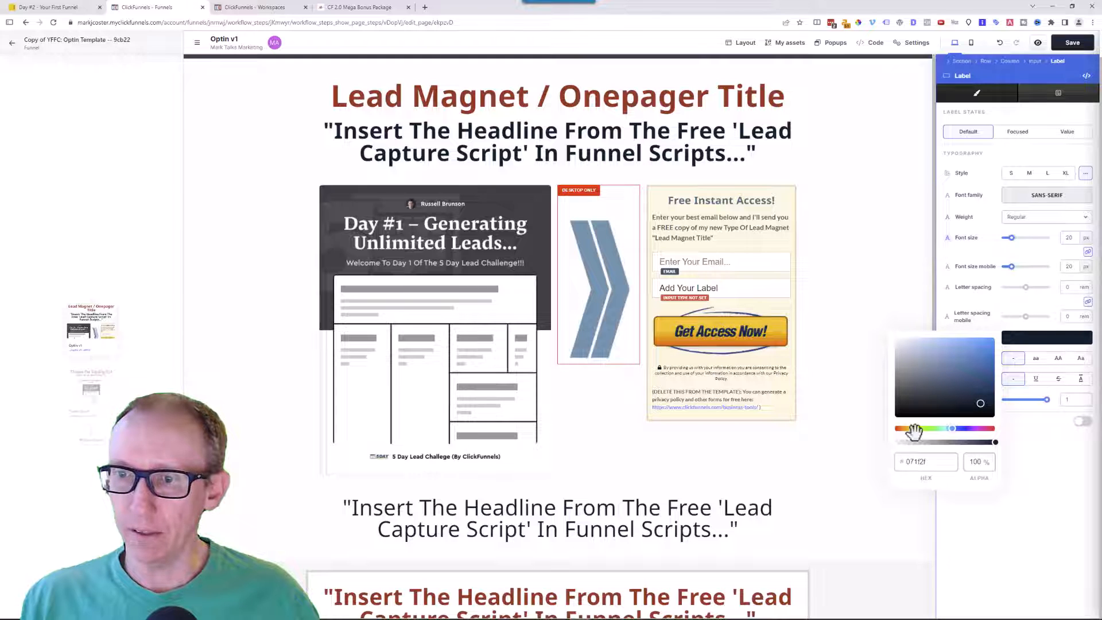
{"action": "left_click", "coordinate": [927, 463]}
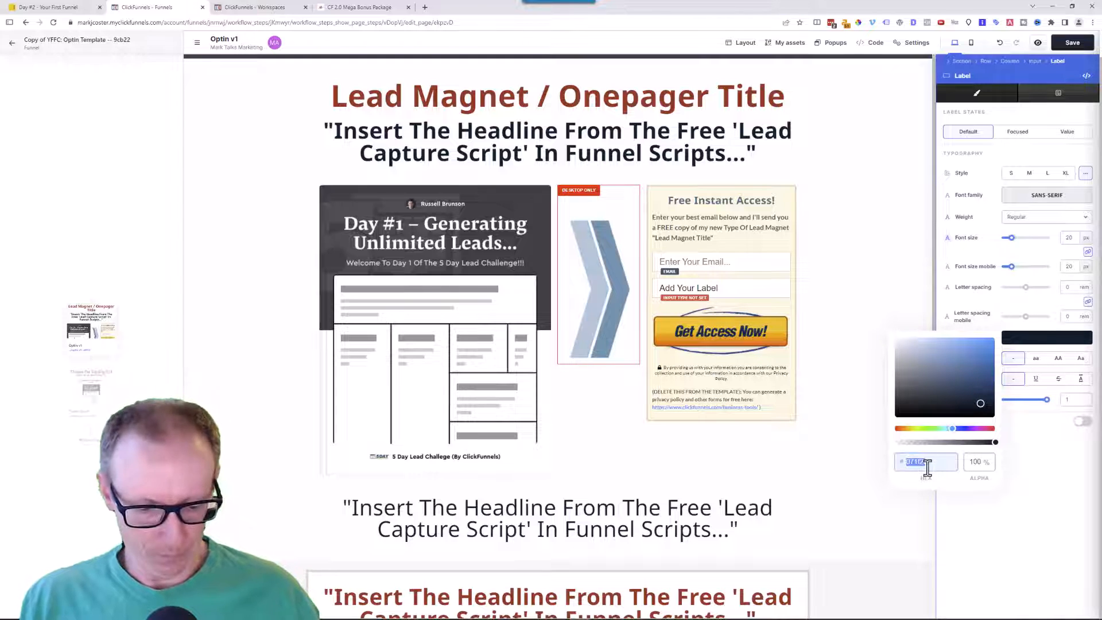
{"action": "type", "text": "767676"}
{"action": "left_click", "coordinate": [1095, 487]}
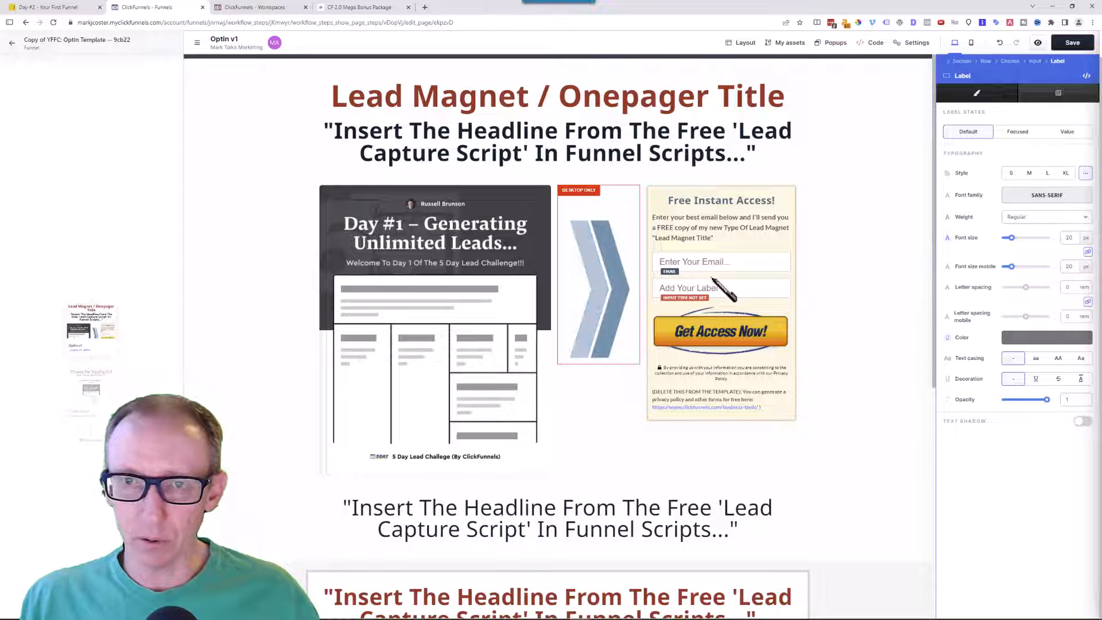
- Change the label text of the new input below the email field to "First Name..."
{"action": "left_click", "coordinate": [1034, 62]}
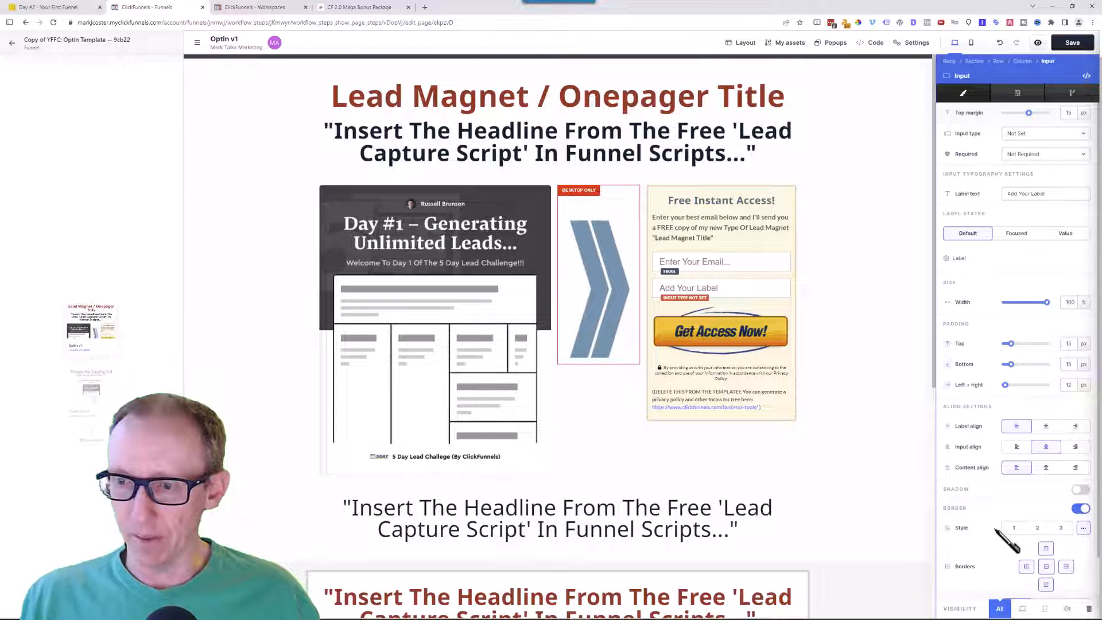
{"action": "scroll", "coordinate": [1011, 517], "scroll_direction": "down", "scroll_amount": 2}
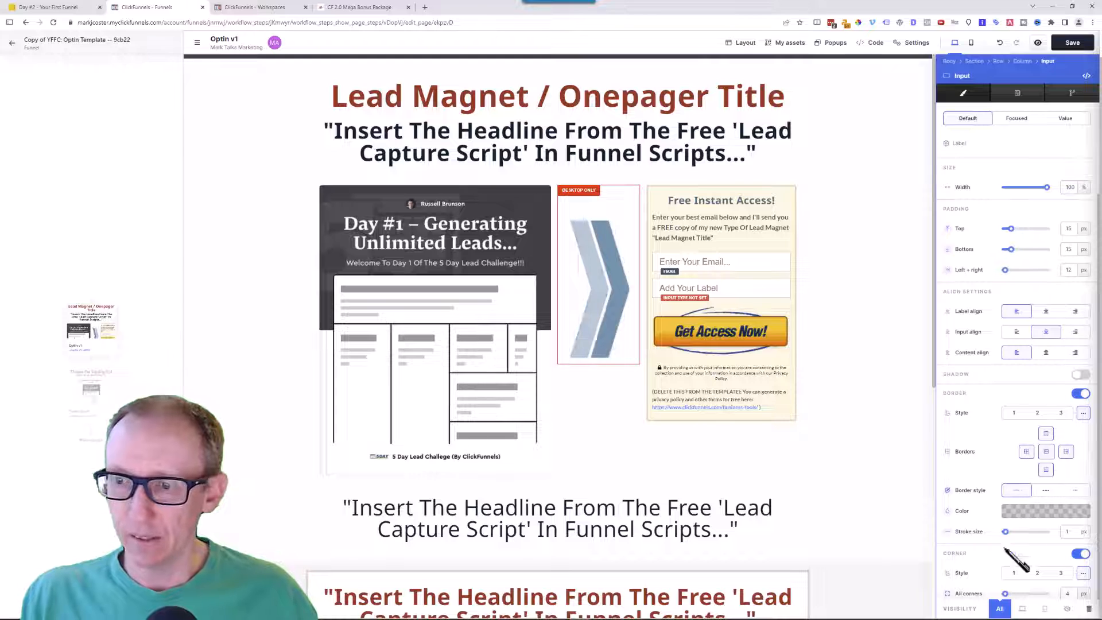
{"action": "left_click", "coordinate": [729, 285]}
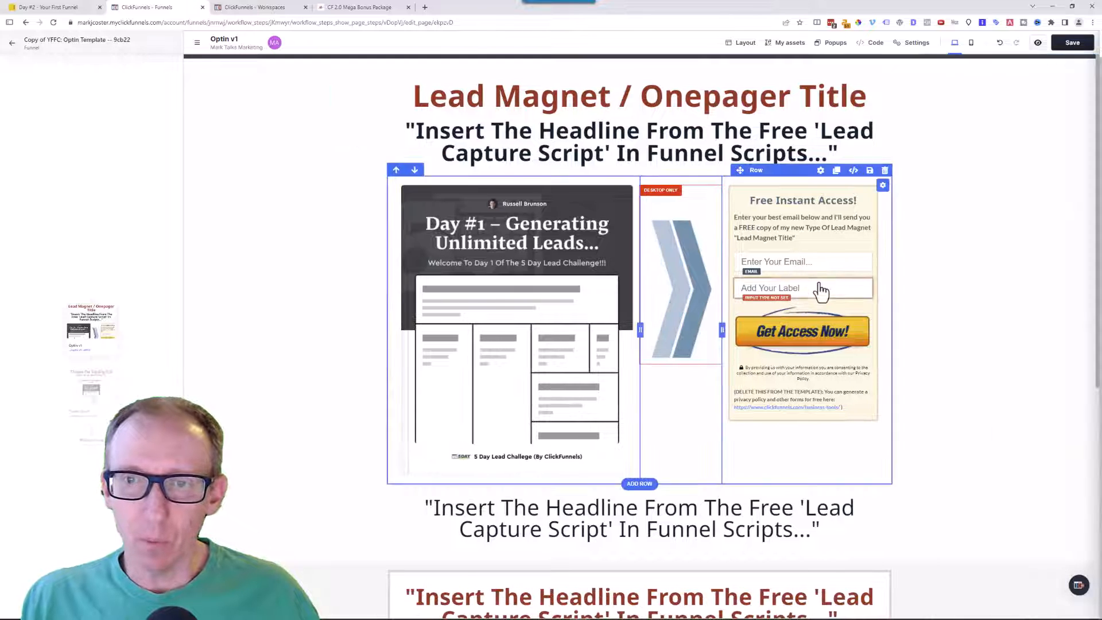
{"action": "left_click", "coordinate": [817, 286]}
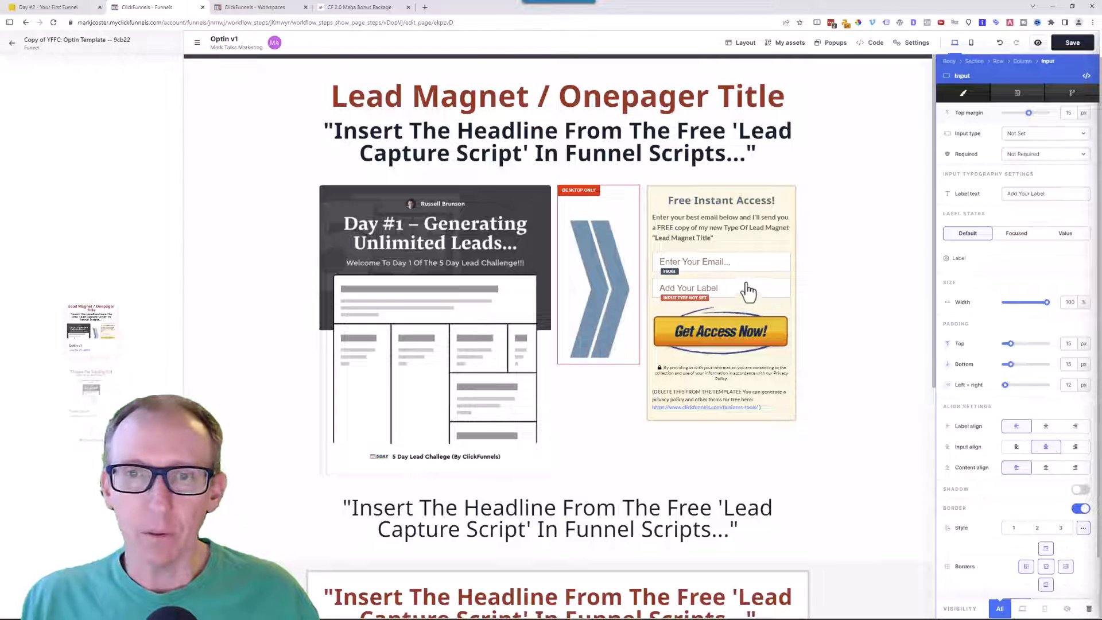
{"action": "left_click", "coordinate": [723, 294]}
{"action": "left_click", "coordinate": [786, 299]}
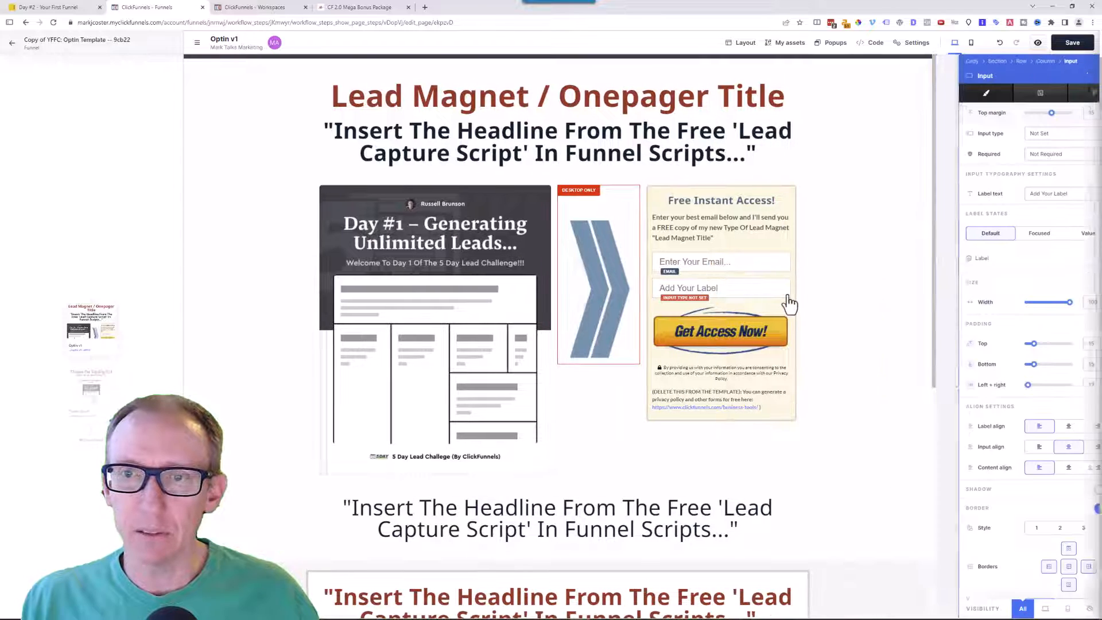
{"action": "left_click", "coordinate": [1042, 193]}
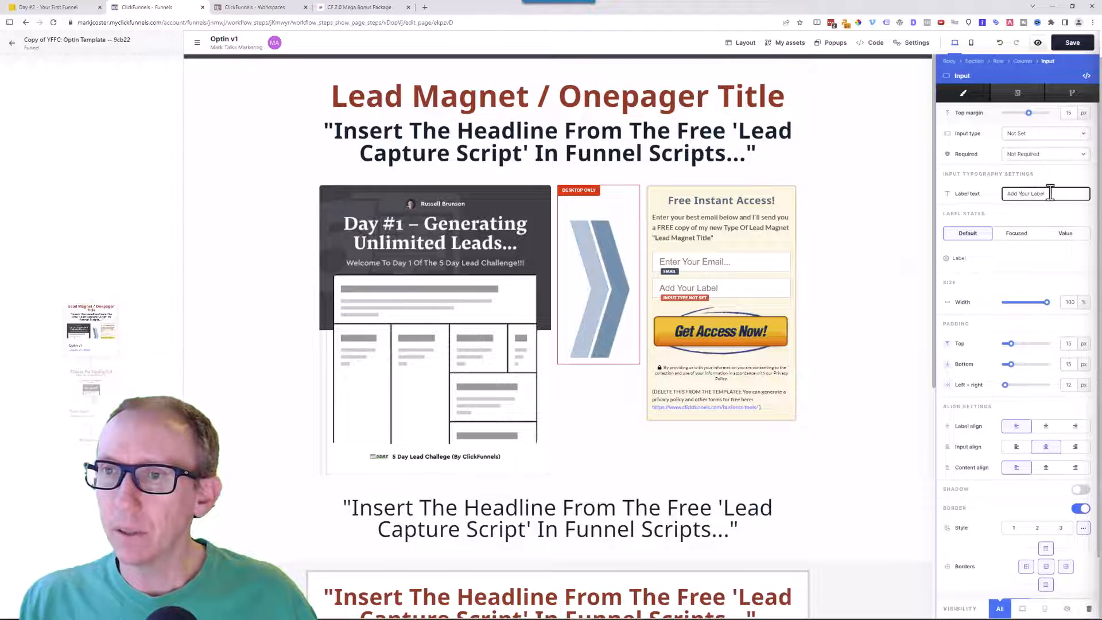
{"action": "key", "text": "ctrl+a"}
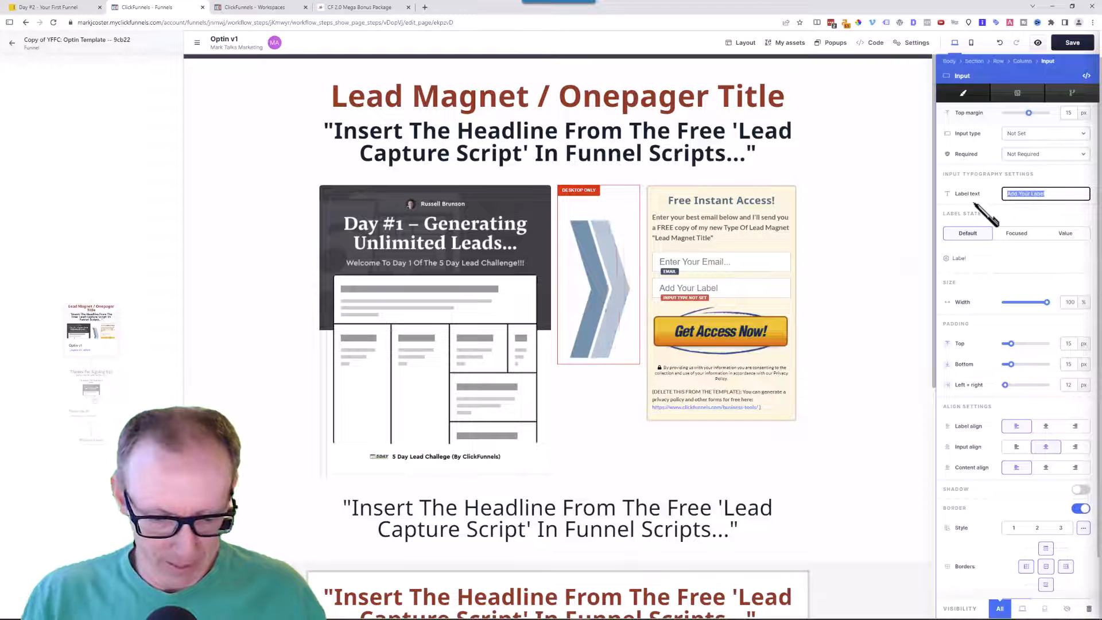
{"action": "type", "text": "First Name..."}
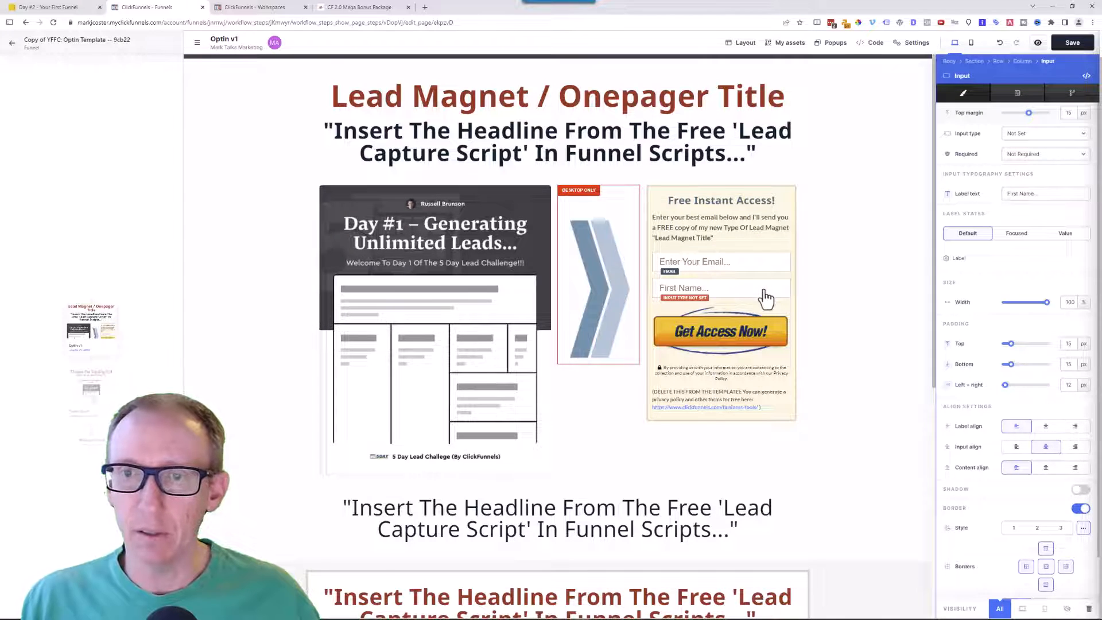
- Move the first name input above the email input in the opt-in form
{"action": "left_click", "coordinate": [764, 293]}
{"action": "mouse_move", "coordinate": [820, 291]}
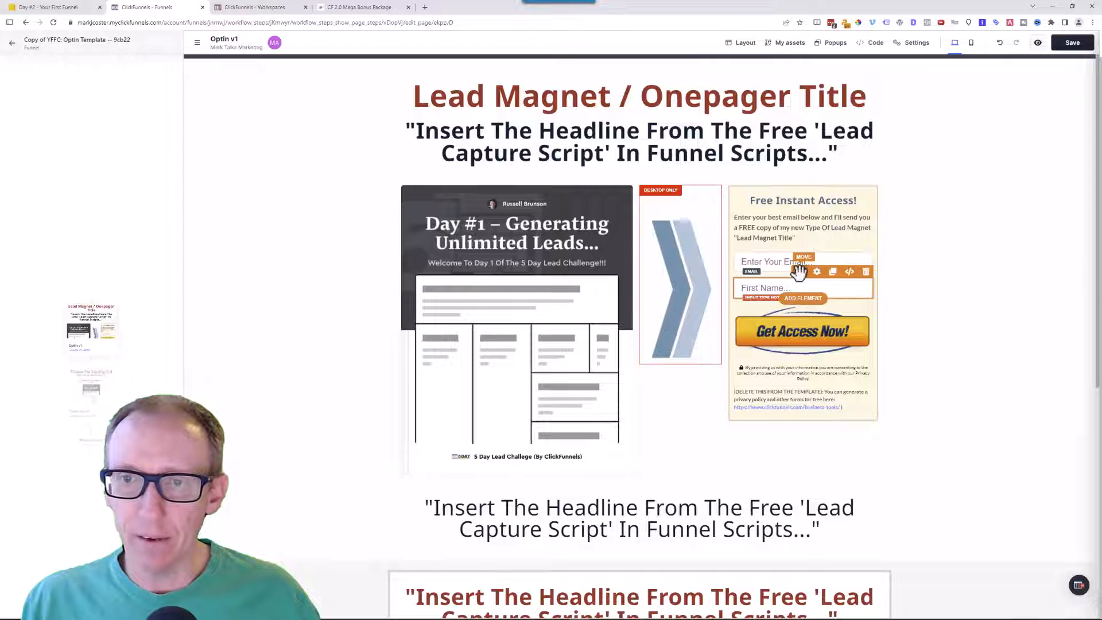
{"action": "left_click_drag", "start_coordinate": [800, 268], "coordinate": [800, 253]}
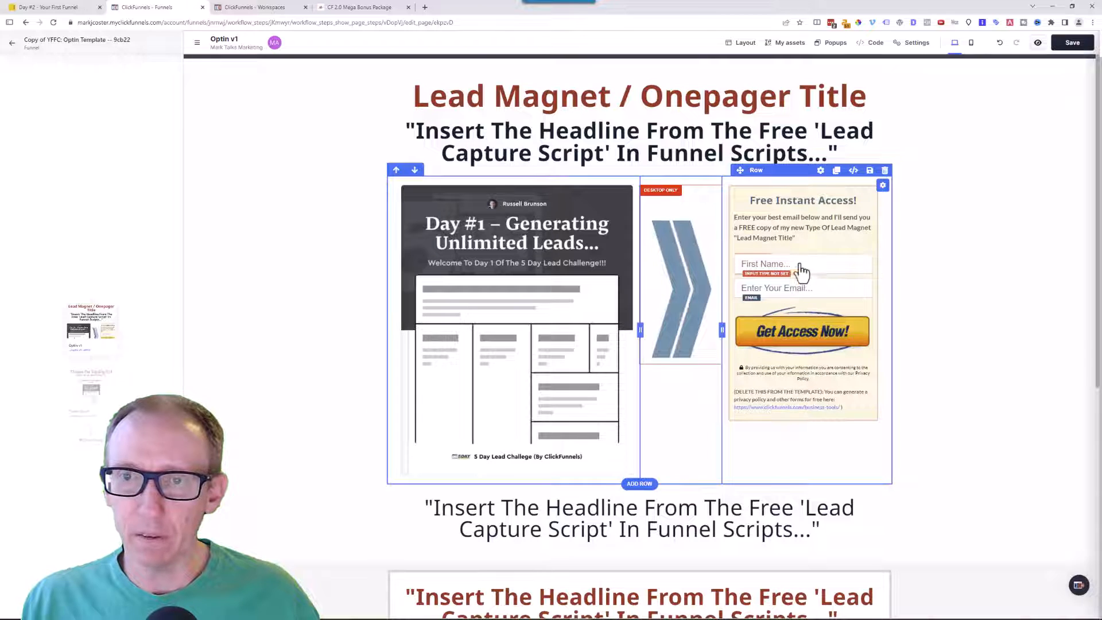
- Set the input type of the form's upper field to First Name
{"action": "left_click", "coordinate": [800, 265]}
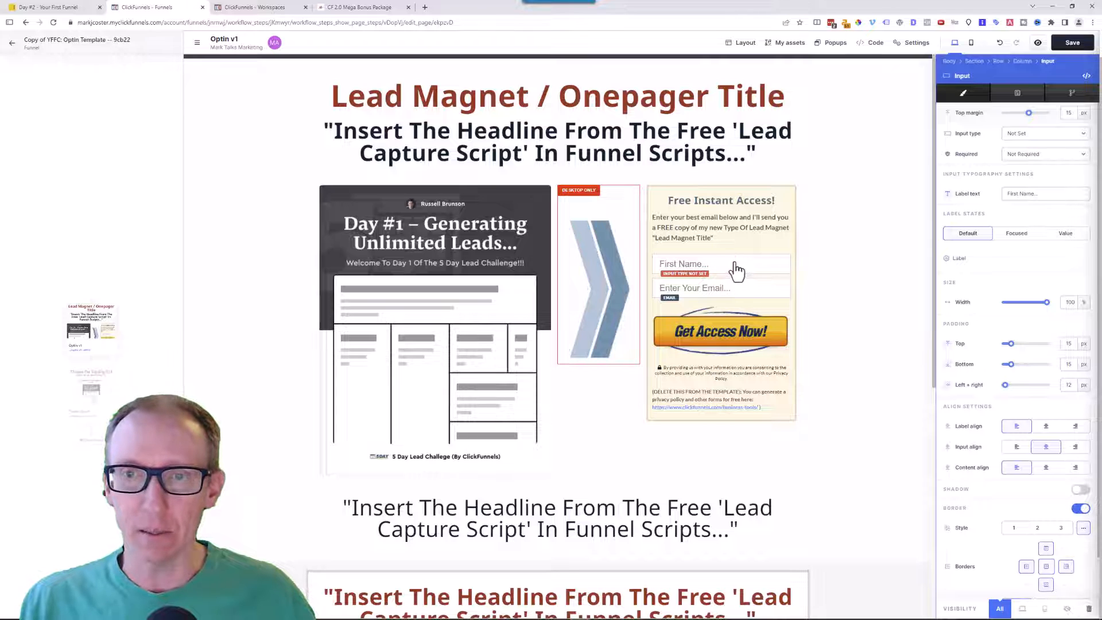
{"action": "left_click", "coordinate": [736, 265]}
{"action": "left_click", "coordinate": [800, 266]}
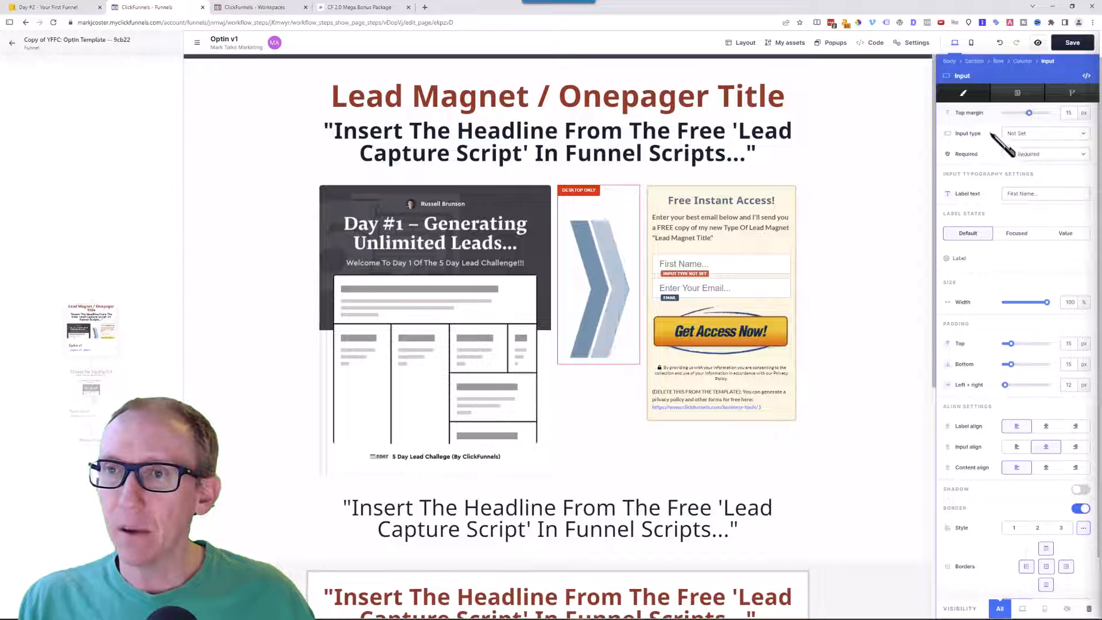
{"action": "left_click", "coordinate": [1029, 135]}
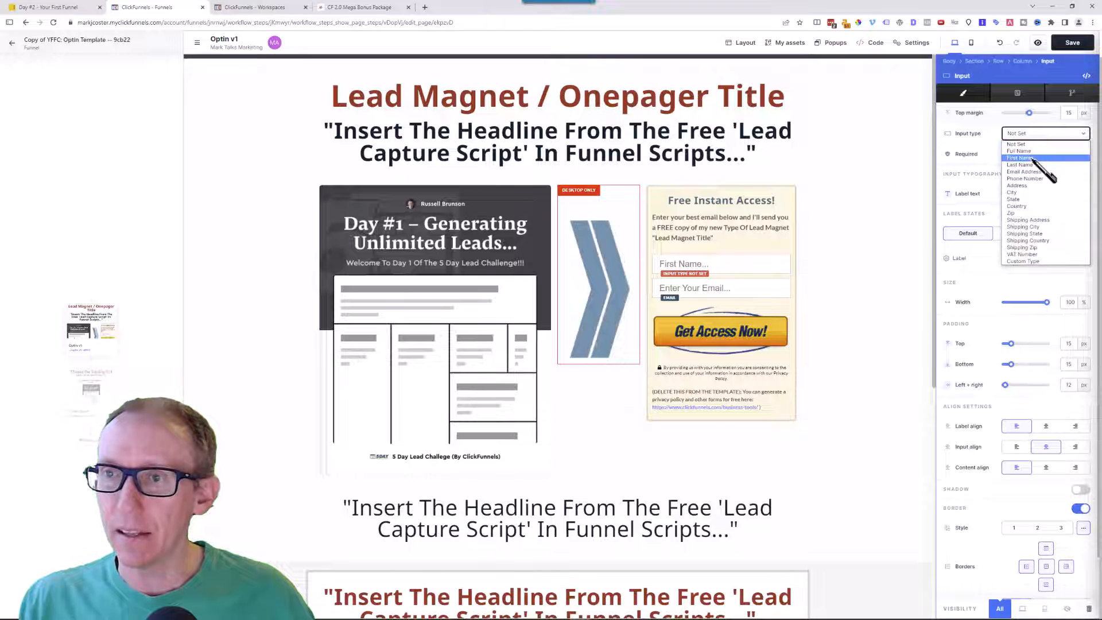
{"action": "left_click", "coordinate": [1021, 158]}
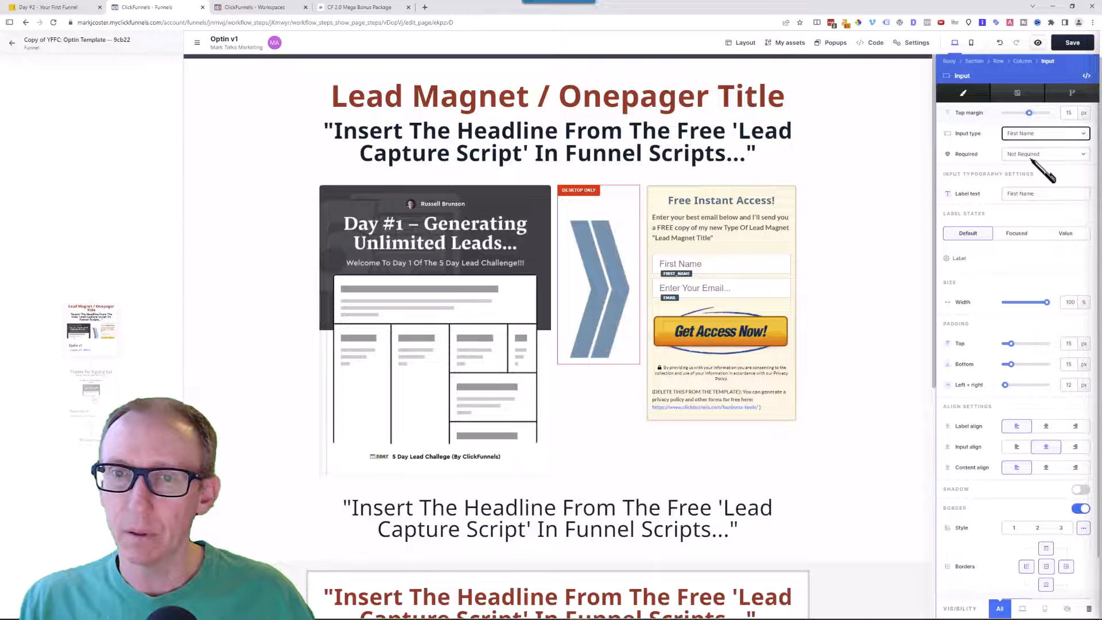
- Add an ellipsis to the label text so it reads "First Name..." and keep the field Not Required
{"action": "left_click", "coordinate": [1044, 191]}
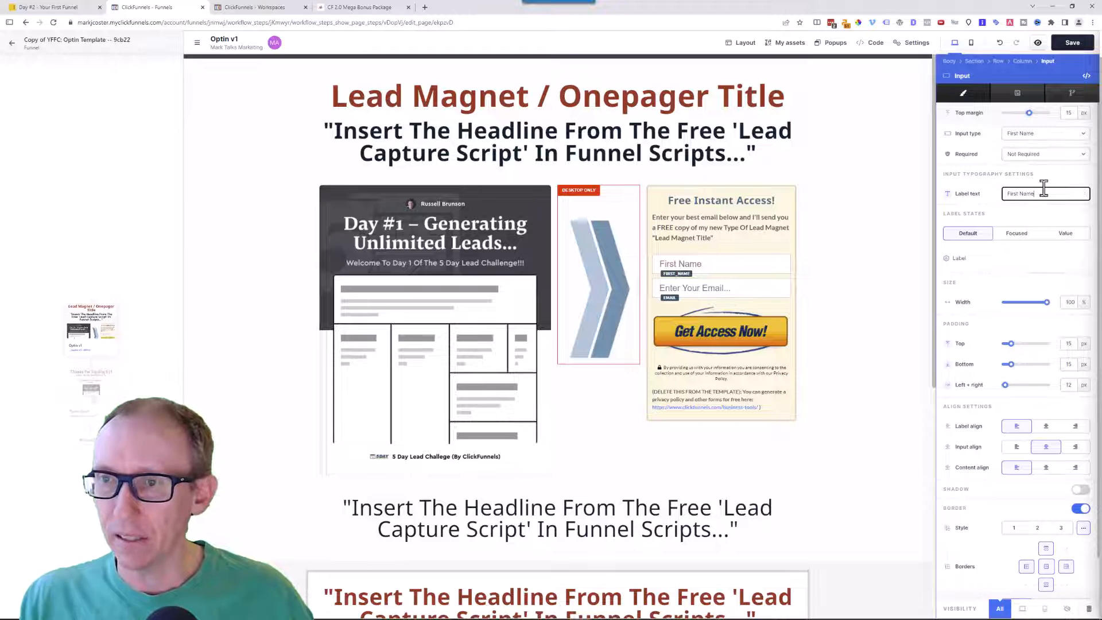
{"action": "type", "text": "..."}
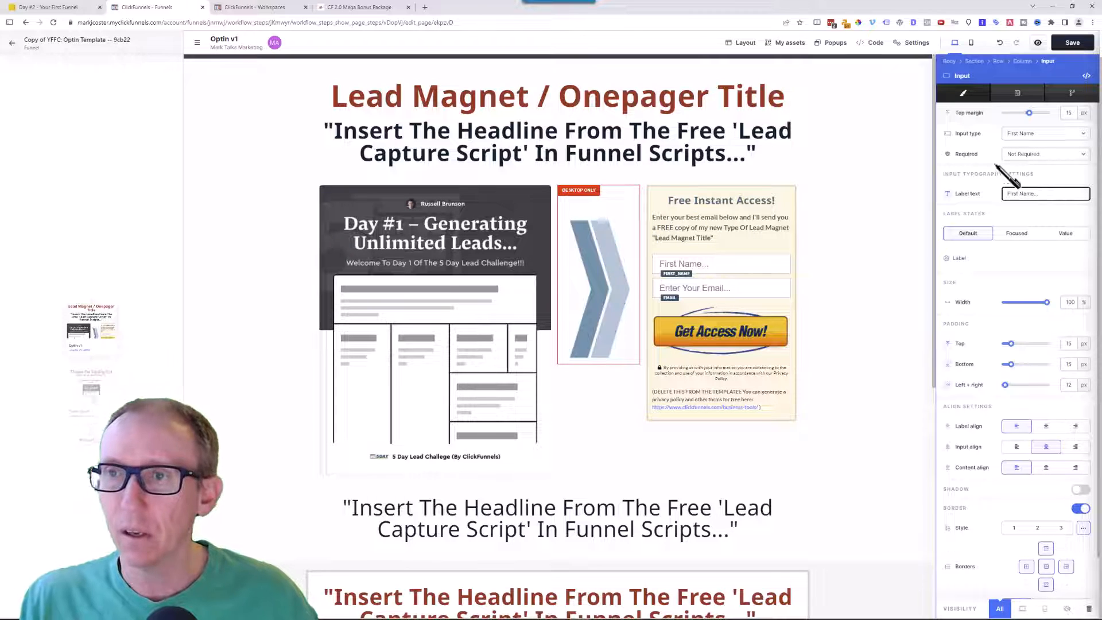
{"action": "left_click", "coordinate": [1041, 157]}
{"action": "left_click", "coordinate": [1031, 173]}
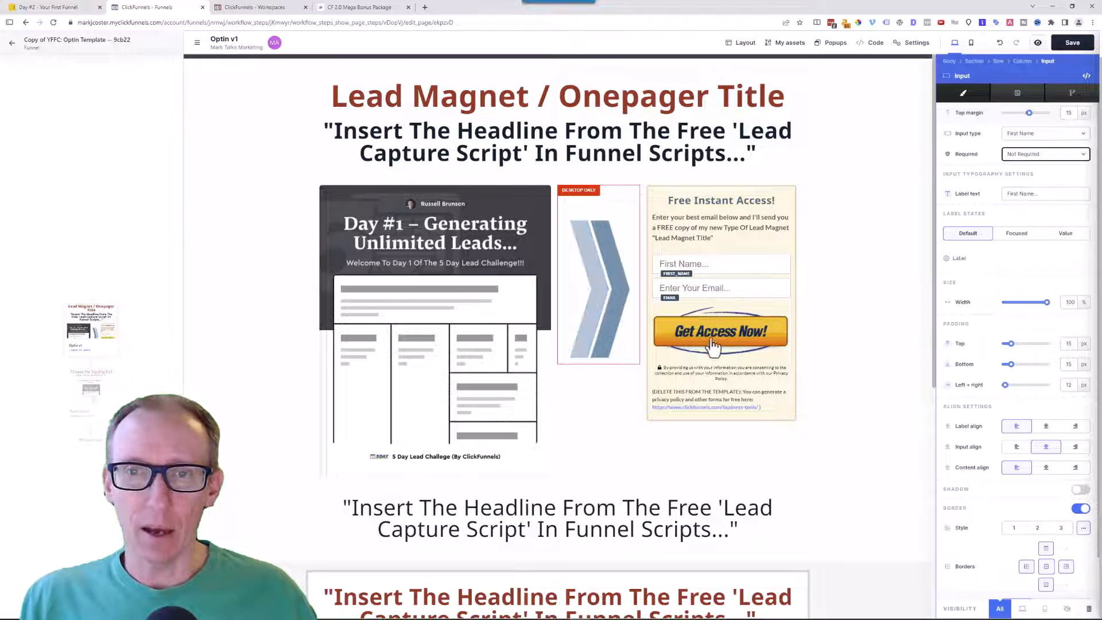
- Save the opt-in page and open its preview
{"action": "left_click", "coordinate": [728, 228]}
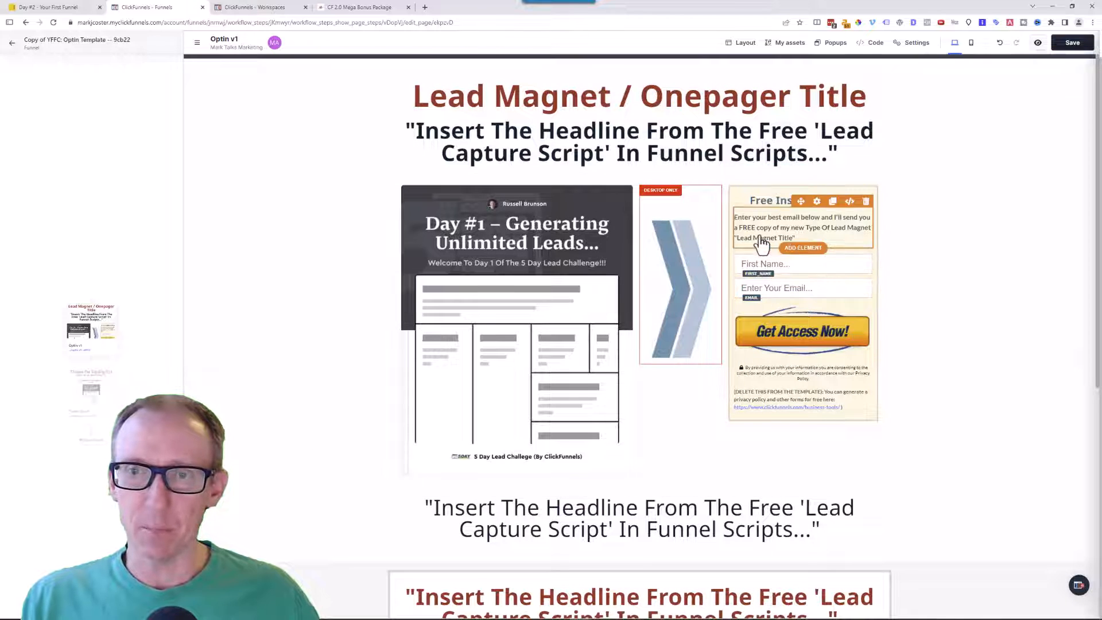
{"action": "left_click", "coordinate": [1072, 44]}
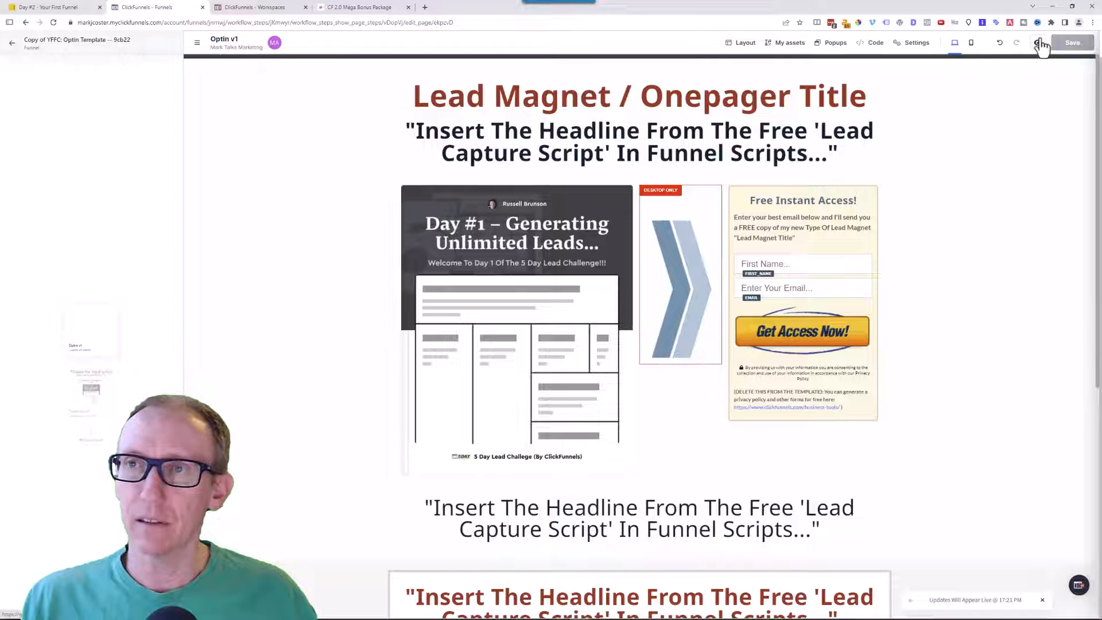
{"action": "left_click", "coordinate": [1039, 42]}
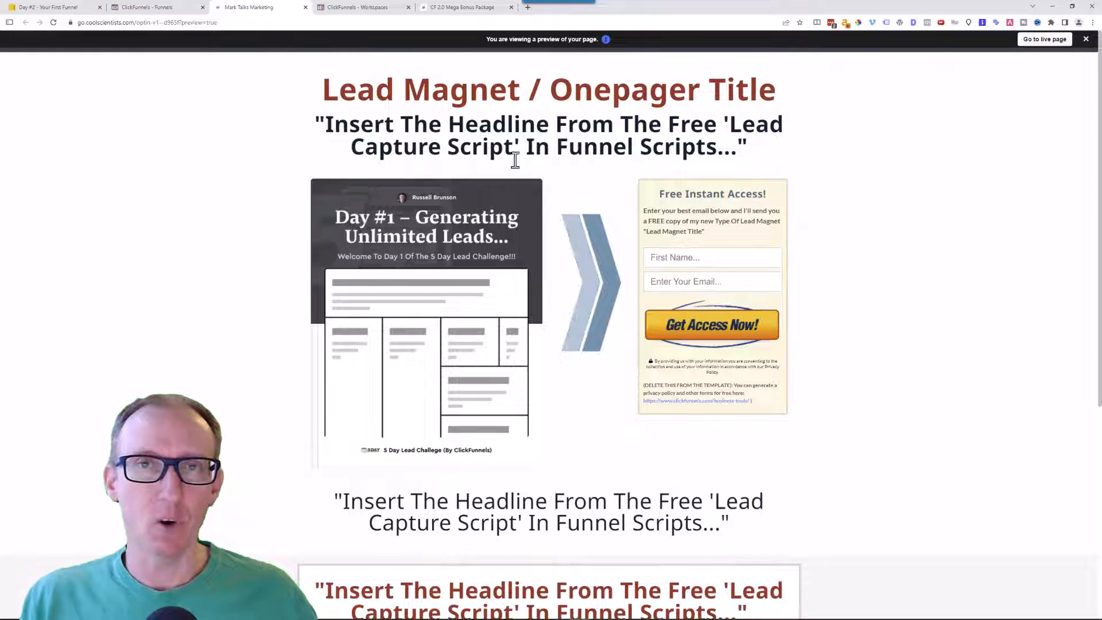
- Go back to the funnel workflow from the page editor and open the Thank You V1 page for editing
{"action": "left_click", "coordinate": [168, 8]}
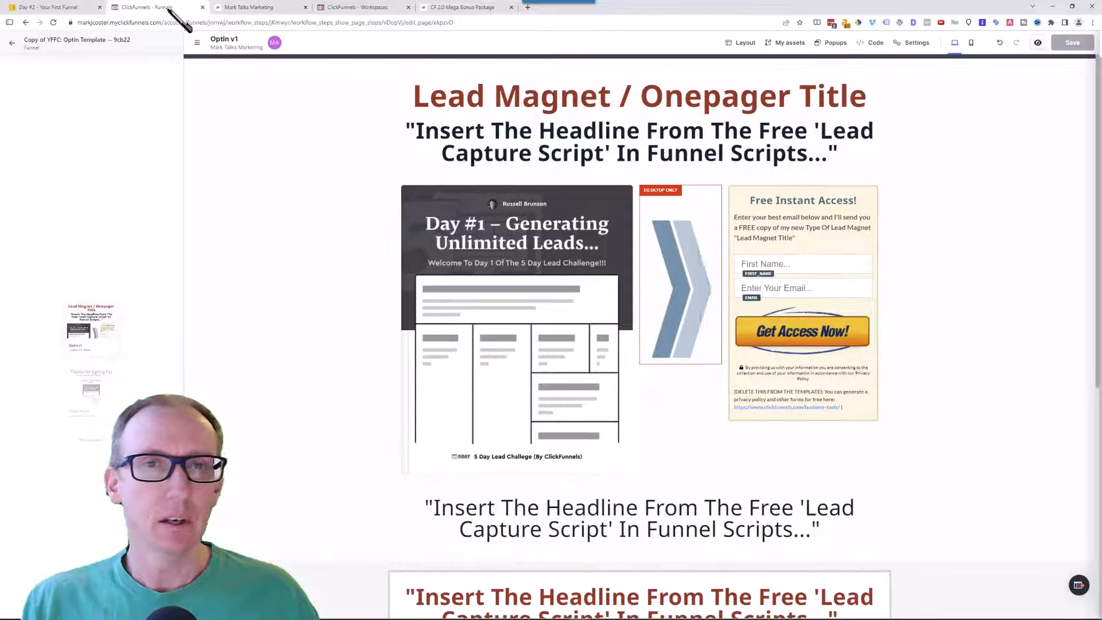
{"action": "left_click", "coordinate": [12, 45]}
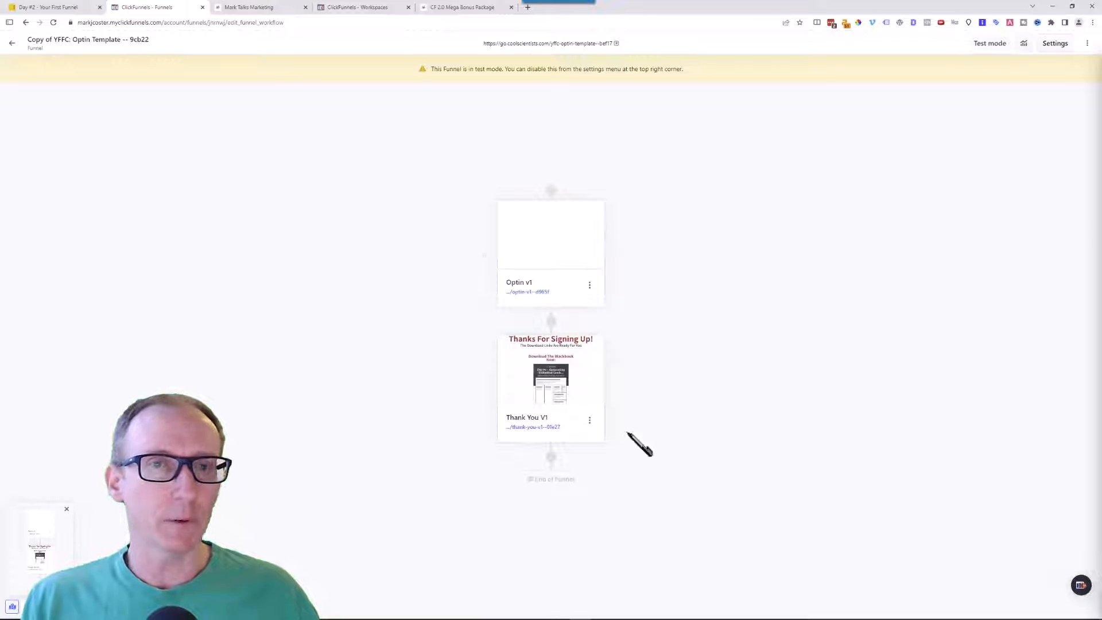
{"action": "left_click", "coordinate": [558, 371]}
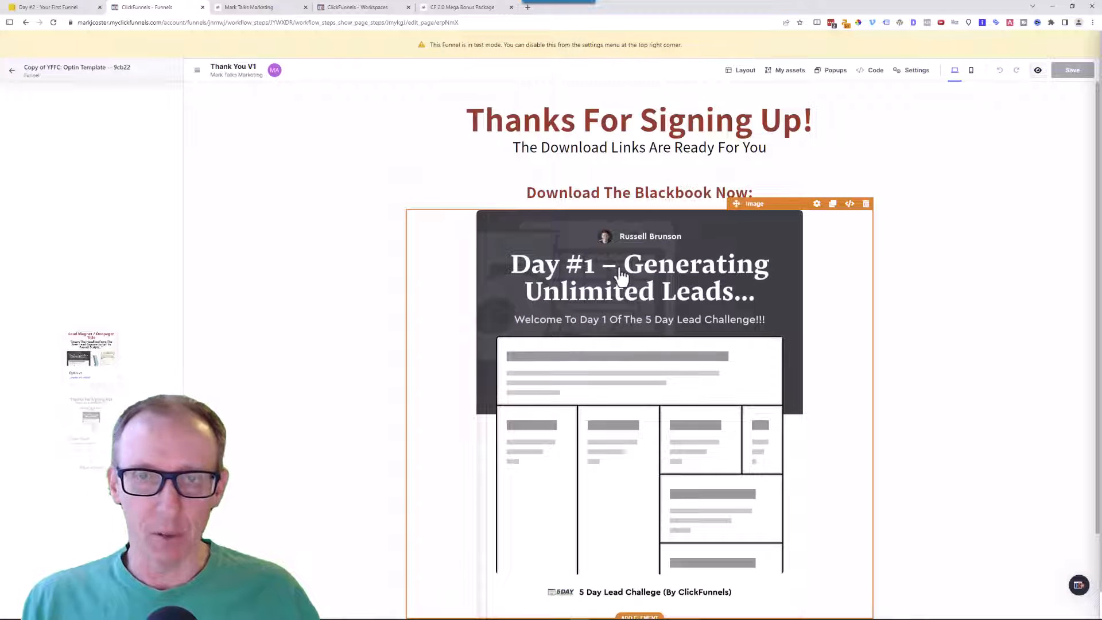
- Open the settings of the thank-you page's Download Now button and examine its custom URL action
{"action": "scroll", "coordinate": [640, 387], "scroll_direction": "down", "scroll_amount": 3}
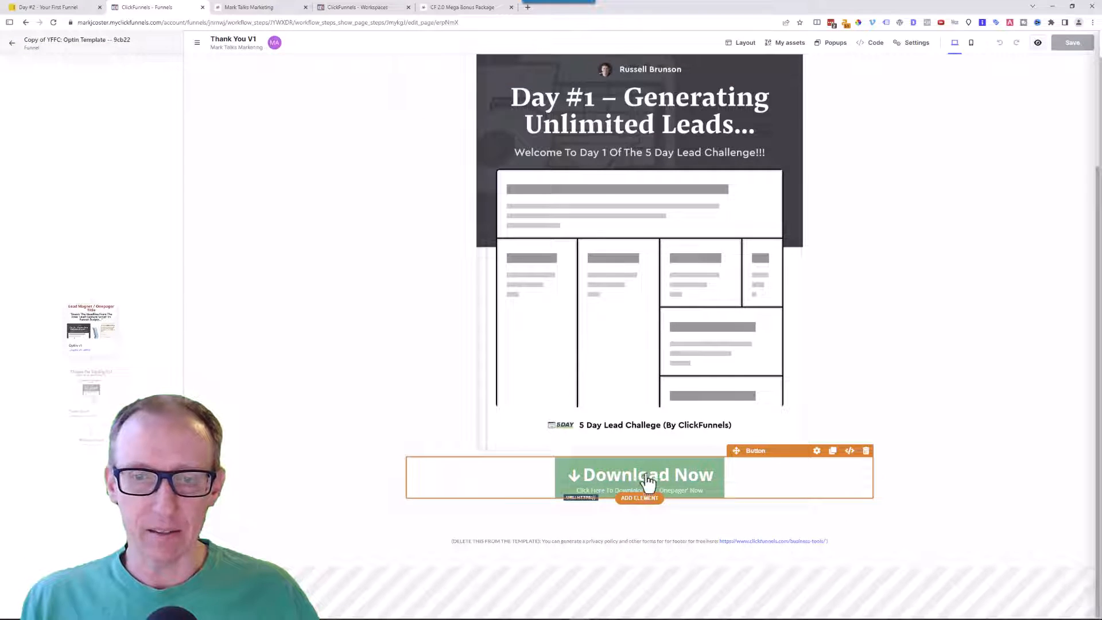
{"action": "left_click", "coordinate": [647, 488]}
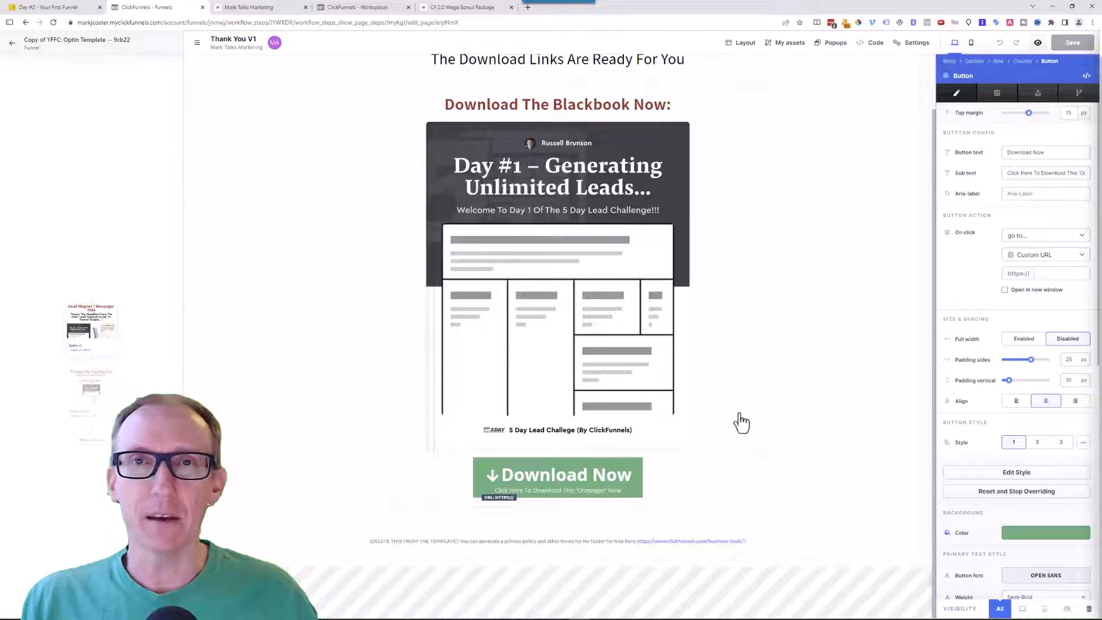
{"action": "left_click", "coordinate": [1042, 273]}
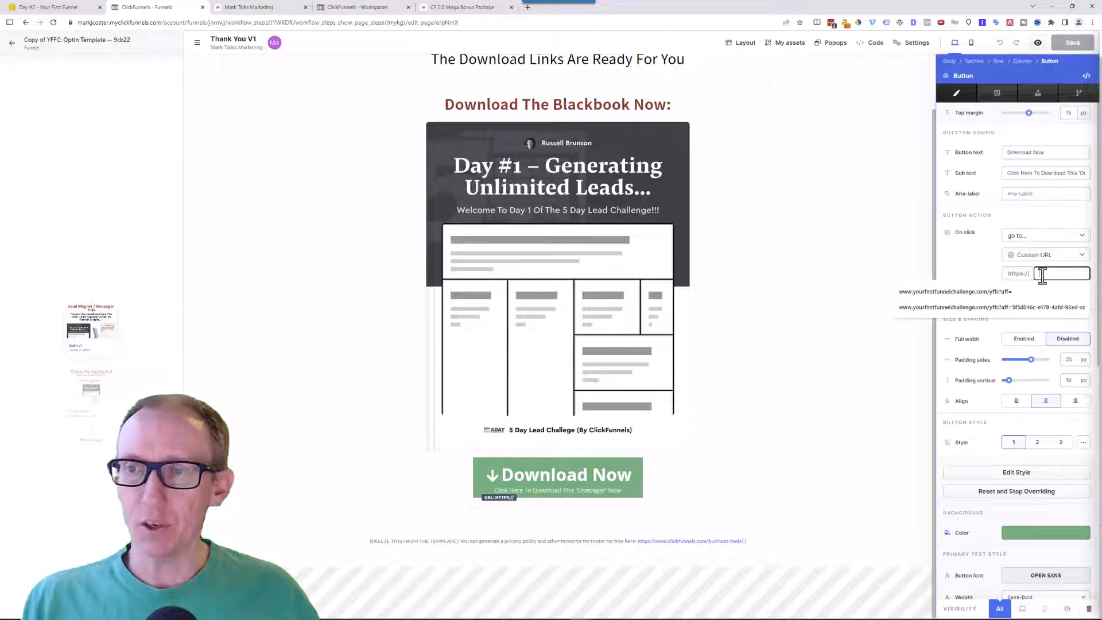
{"action": "left_click", "coordinate": [972, 265]}
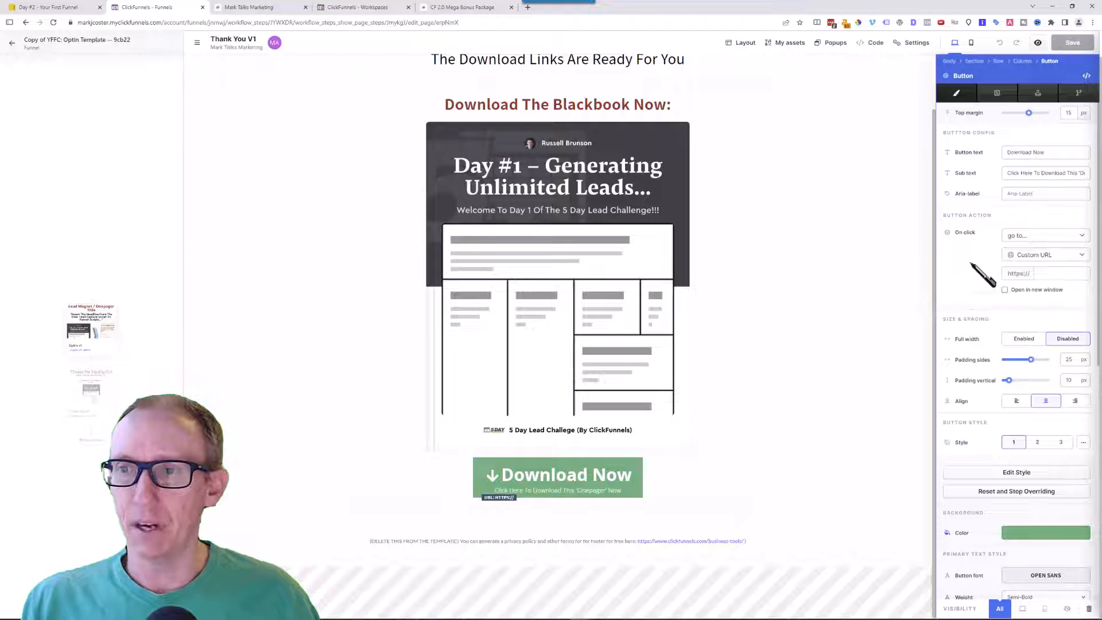
{"action": "left_click", "coordinate": [1050, 275]}
{"action": "left_click", "coordinate": [1046, 276]}
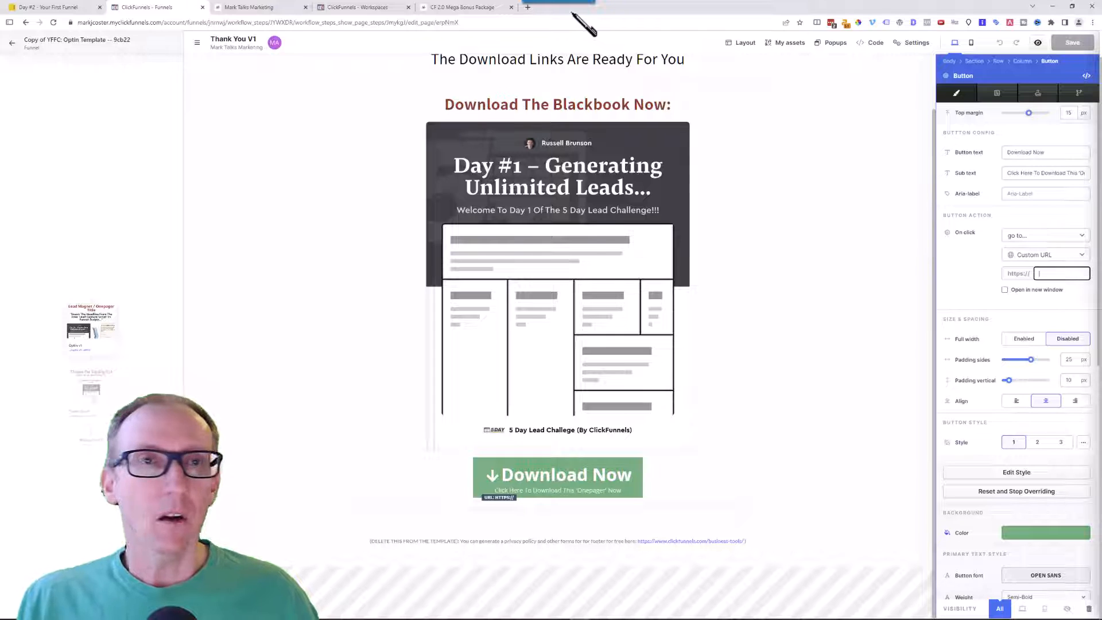
- Return to the funnel workflow overview and view the opt-in page preview again
{"action": "left_click", "coordinate": [13, 44]}
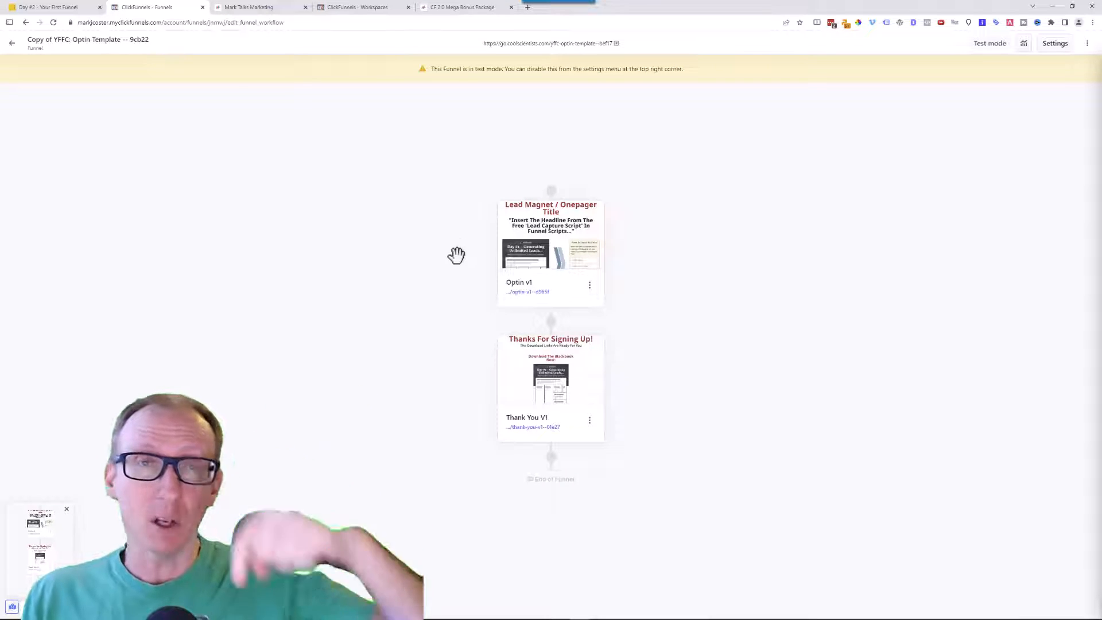
{"action": "left_click", "coordinate": [287, 7]}
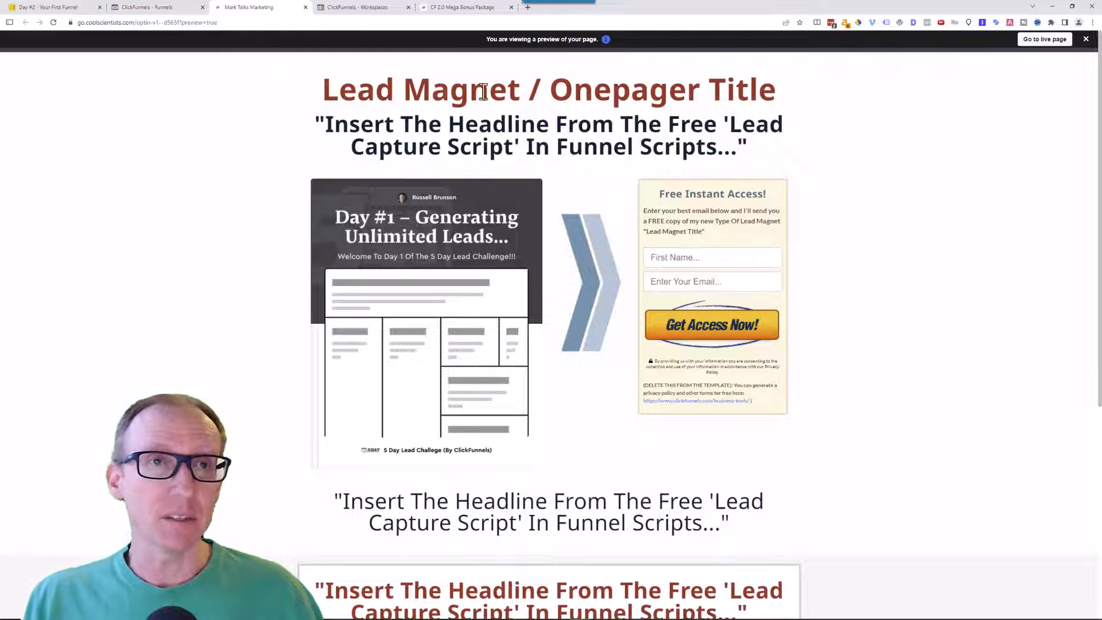
- Review the ClickFunnels 2.0 bonus package page, from the ranking system offer through the value summary to the footer
{"action": "left_click", "coordinate": [451, 8]}
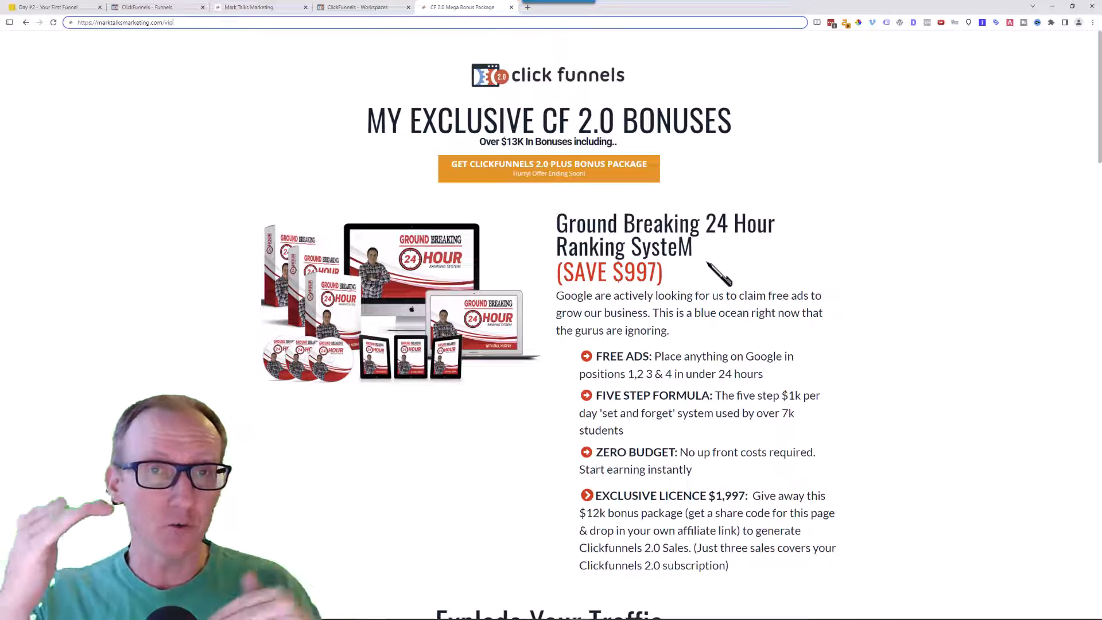
{"action": "scroll", "coordinate": [720, 274], "scroll_direction": "down", "scroll_amount": 5}
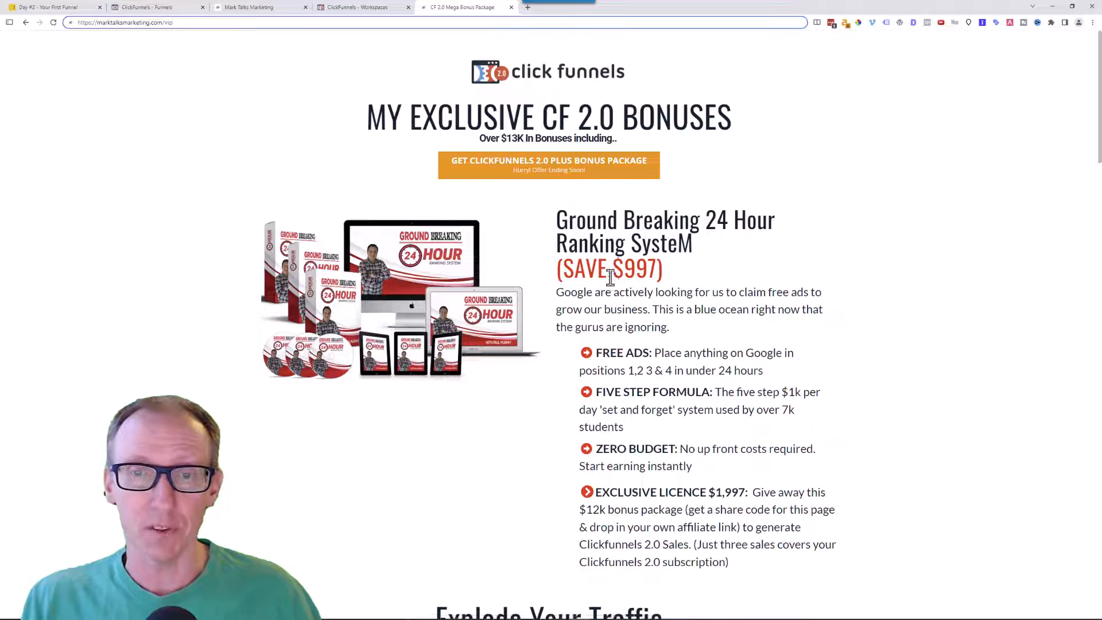
{"action": "scroll", "coordinate": [681, 343], "scroll_direction": "down", "scroll_amount": 3}
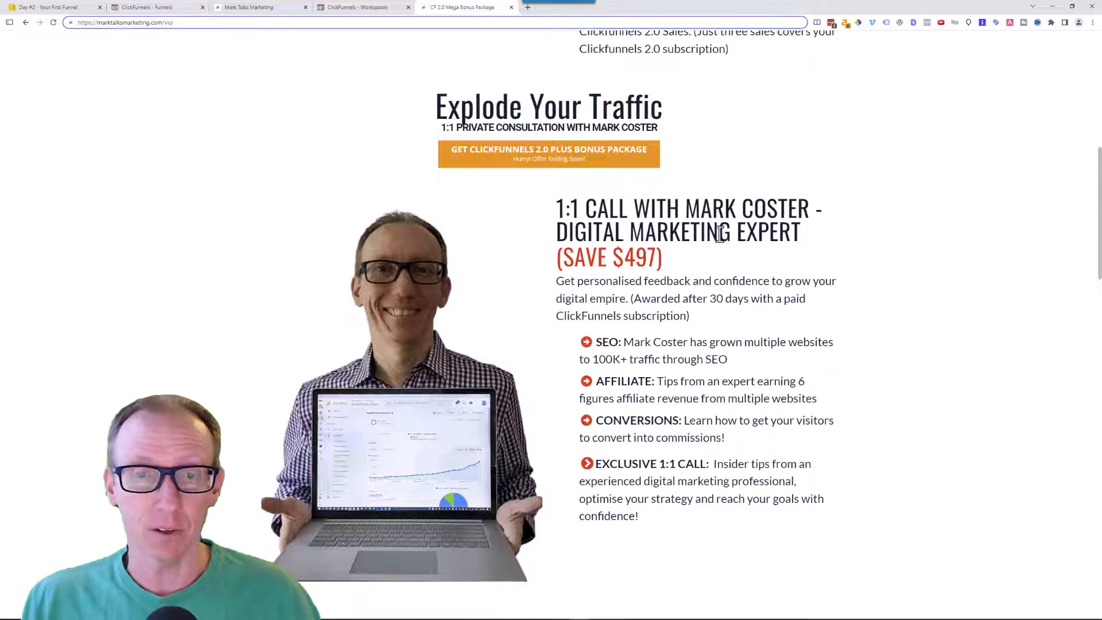
{"action": "scroll", "coordinate": [783, 352], "scroll_direction": "down", "scroll_amount": 8}
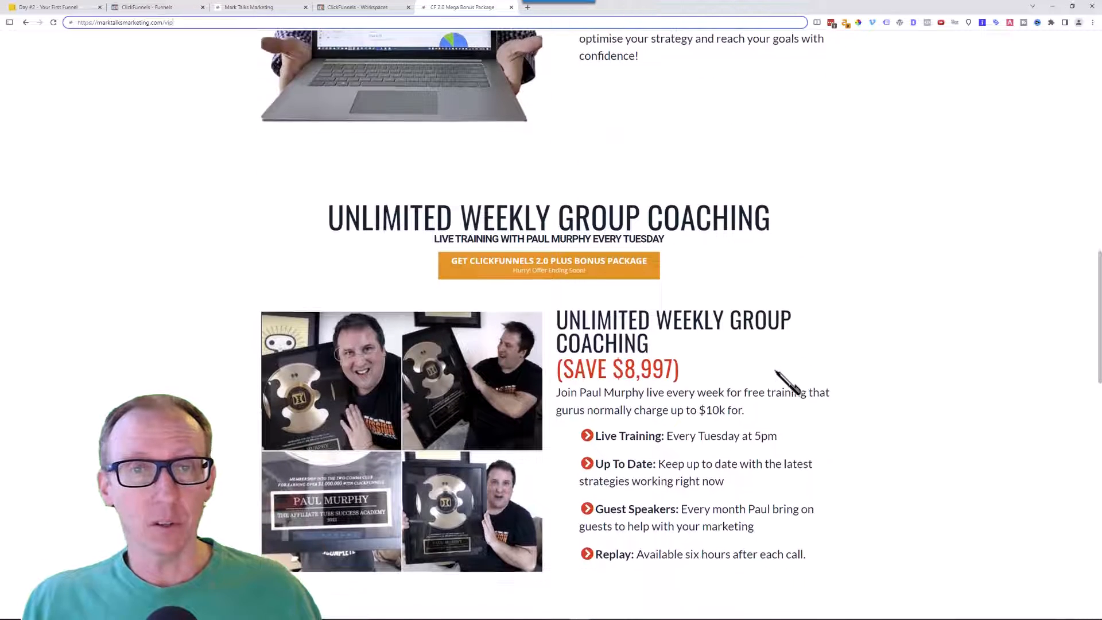
{"action": "scroll", "coordinate": [776, 372], "scroll_direction": "down", "scroll_amount": 1}
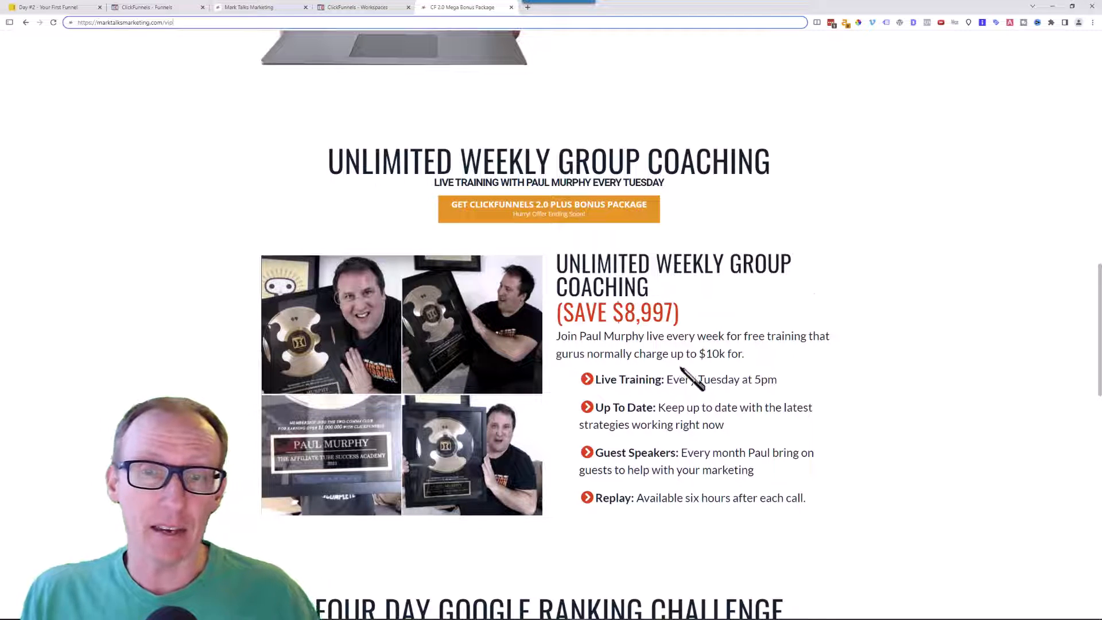
{"action": "scroll", "coordinate": [696, 382], "scroll_direction": "down", "scroll_amount": 6}
{"action": "scroll", "coordinate": [702, 388], "scroll_direction": "down", "scroll_amount": 1}
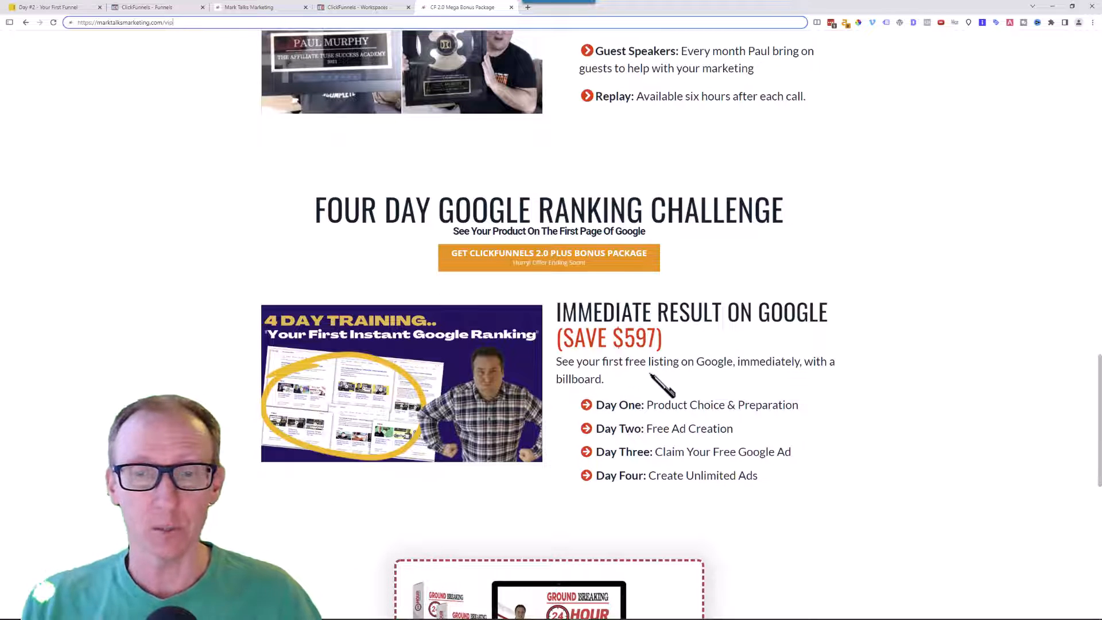
{"action": "scroll", "coordinate": [662, 385], "scroll_direction": "down", "scroll_amount": 8}
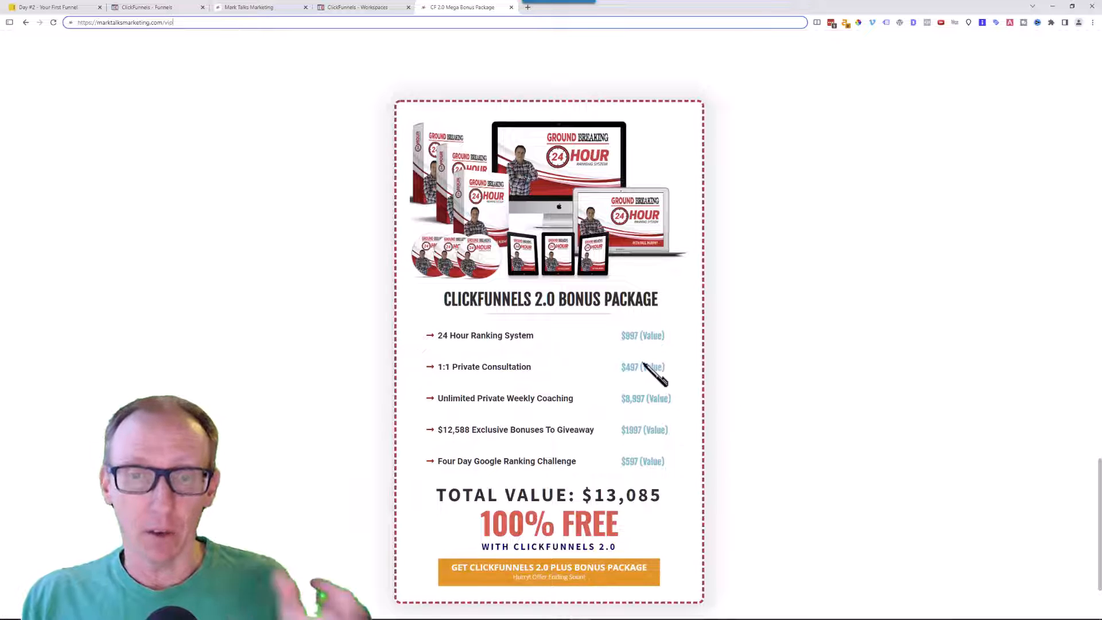
{"action": "scroll", "coordinate": [604, 404], "scroll_direction": "down", "scroll_amount": 2}
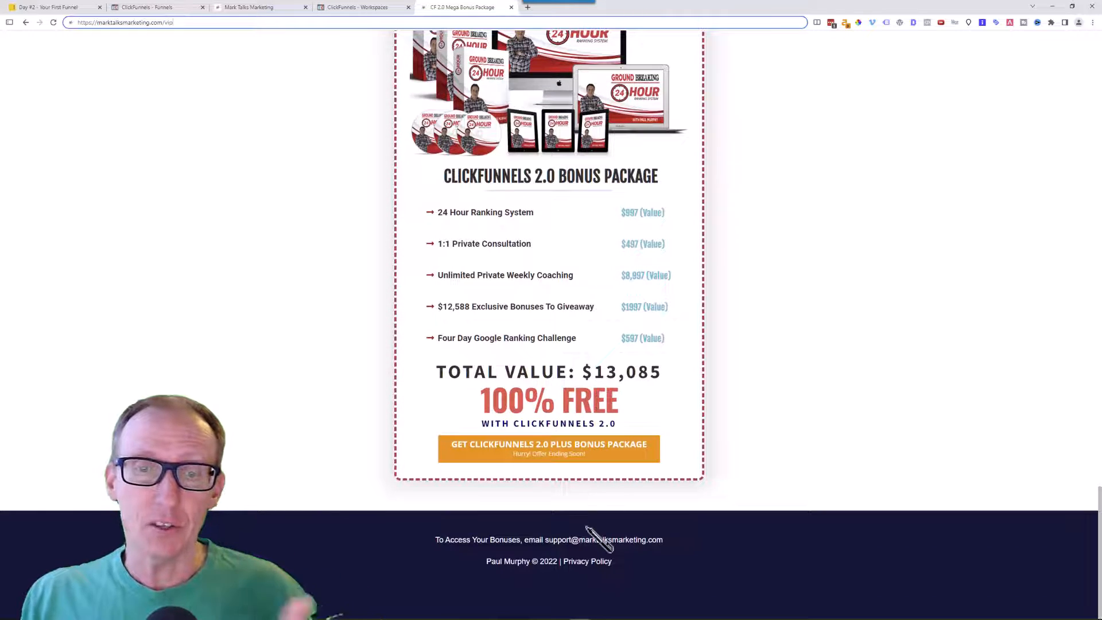